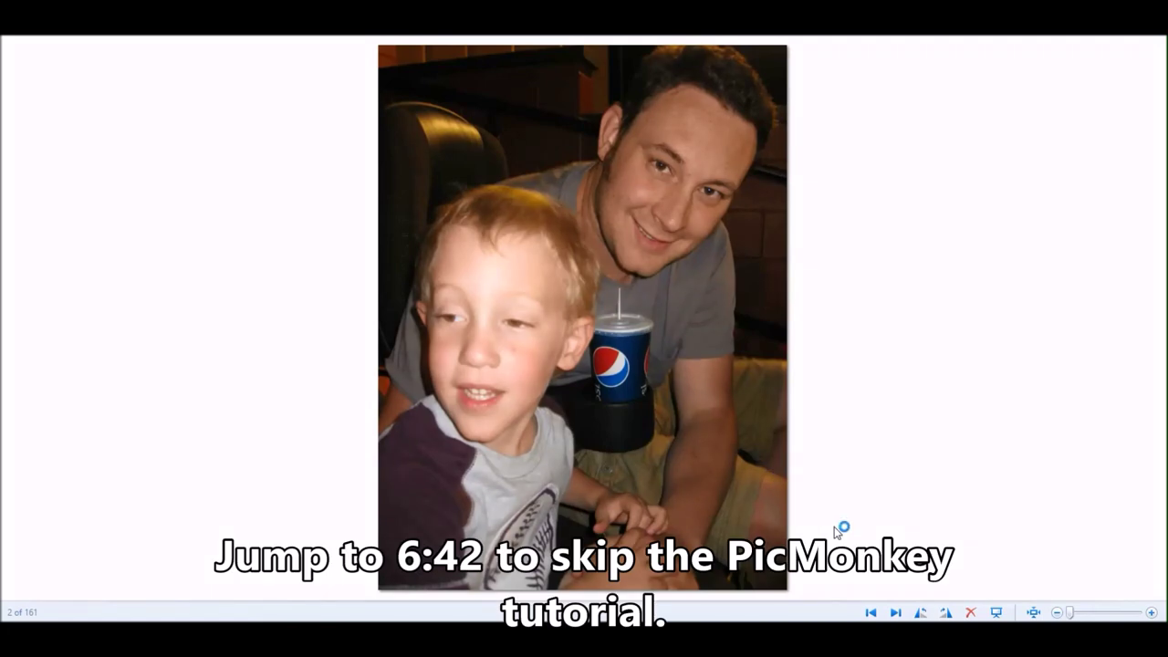
- Flip back and forth between the second and third photos to compare the man's and boy's expressions
{"action": "left_click", "coordinate": [898, 613]}
{"action": "left_click", "coordinate": [871, 612]}
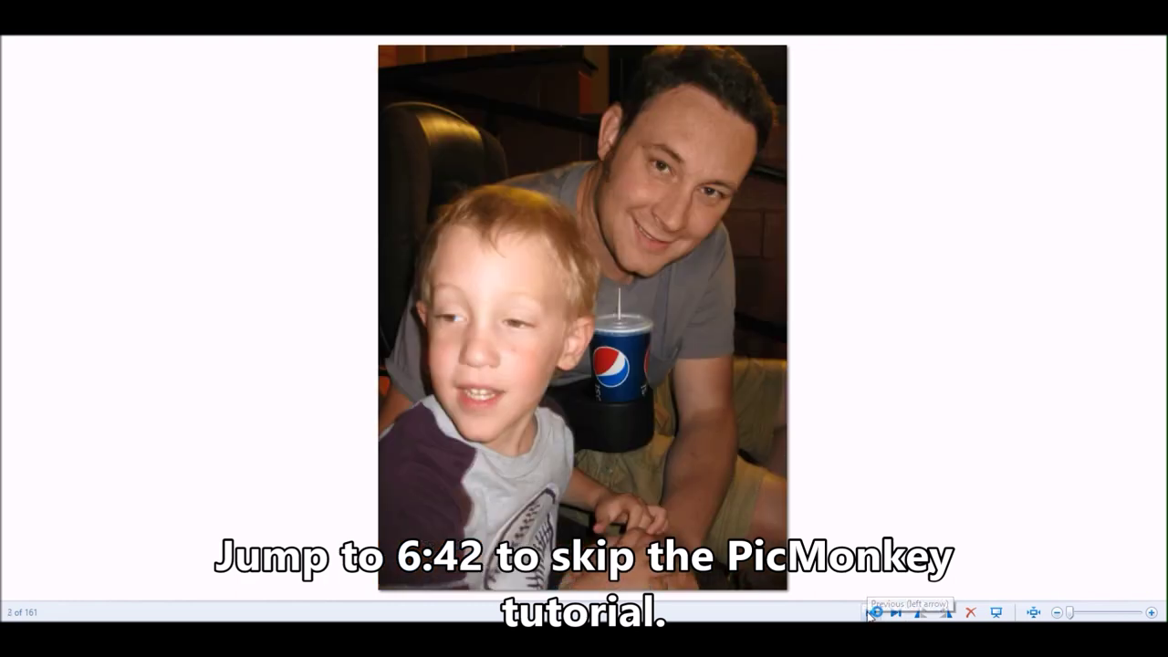
{"action": "left_click", "coordinate": [894, 612]}
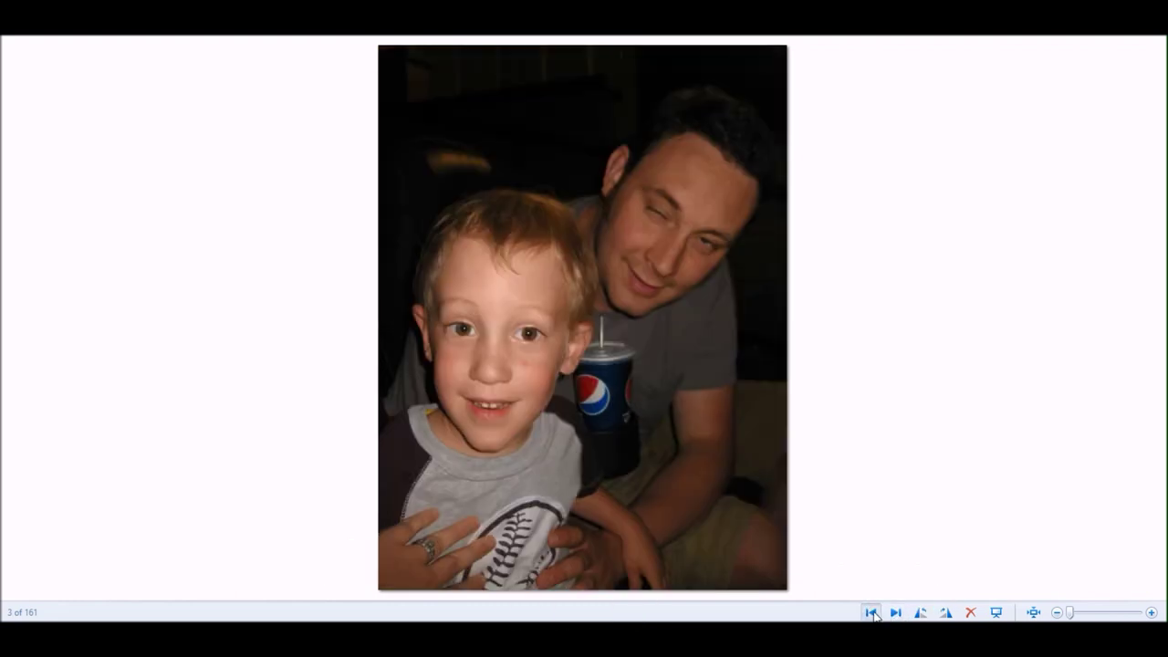
{"action": "left_click", "coordinate": [871, 612]}
{"action": "left_click", "coordinate": [898, 612]}
- Switch to PicMonkey and open photo 142 from the computer's Downloads folder as a new image to edit
{"action": "left_click", "coordinate": [372, 562]}
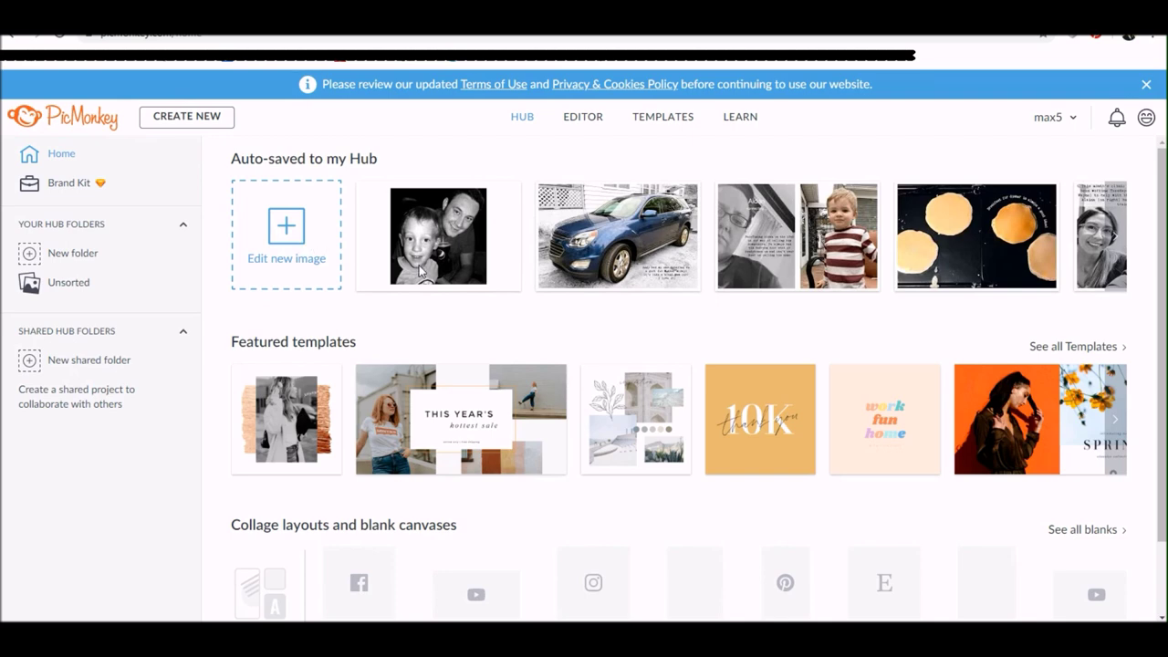
{"action": "mouse_move", "coordinate": [491, 224]}
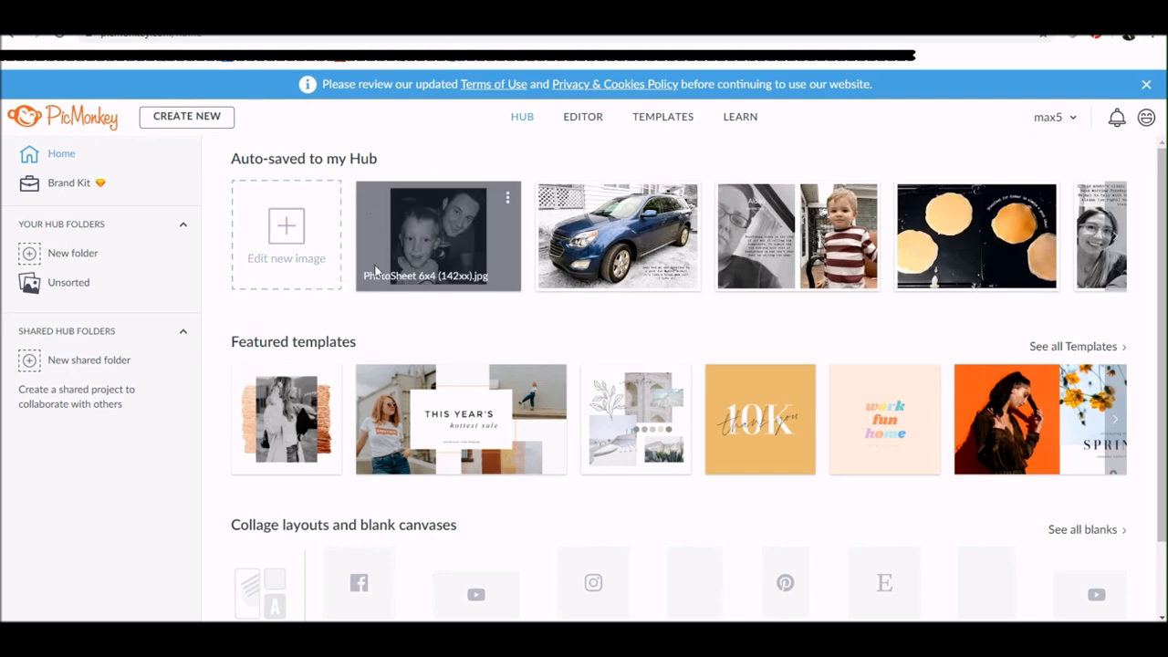
{"action": "left_click", "coordinate": [287, 228]}
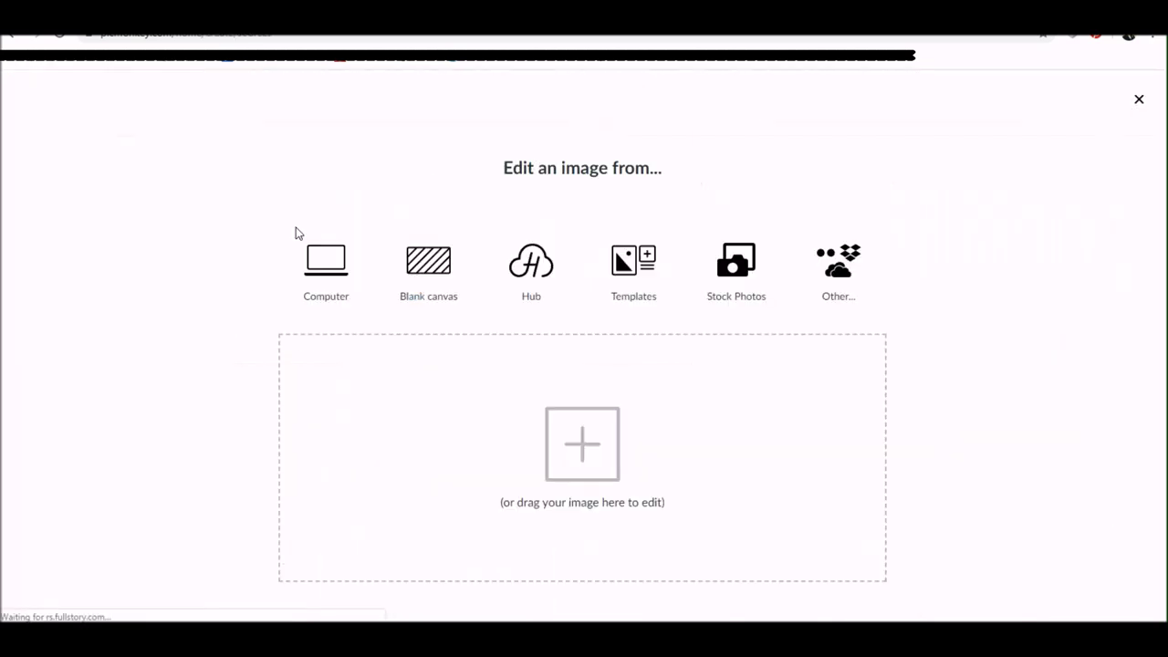
{"action": "left_click", "coordinate": [342, 273]}
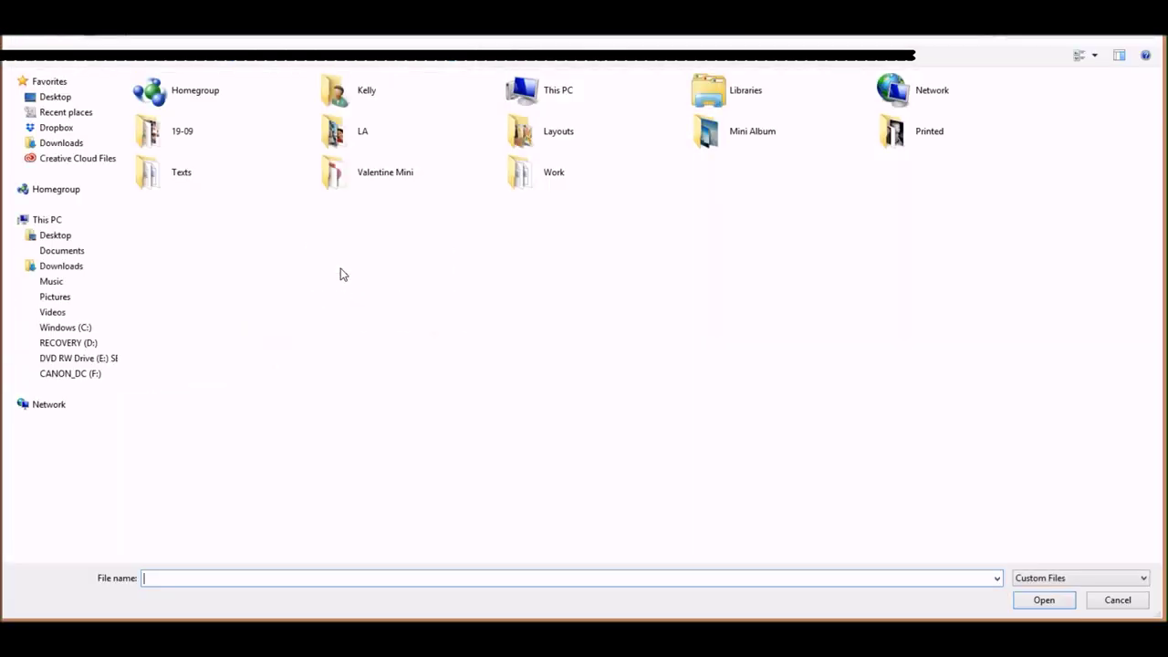
{"action": "left_click", "coordinate": [58, 267]}
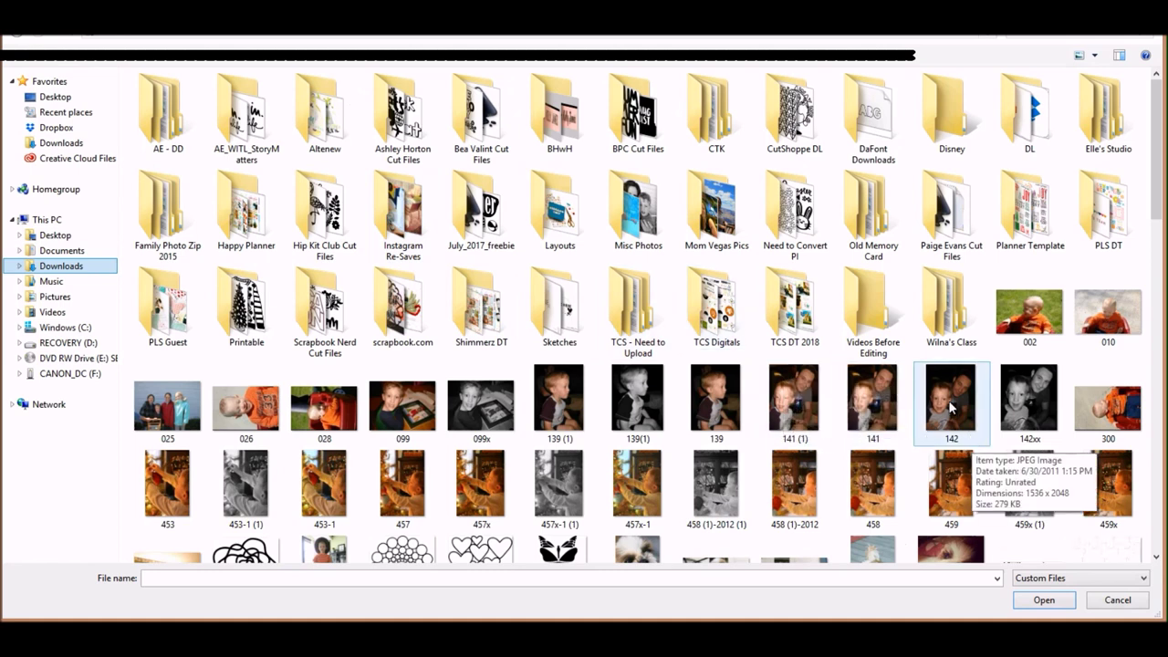
{"action": "left_click", "coordinate": [973, 443]}
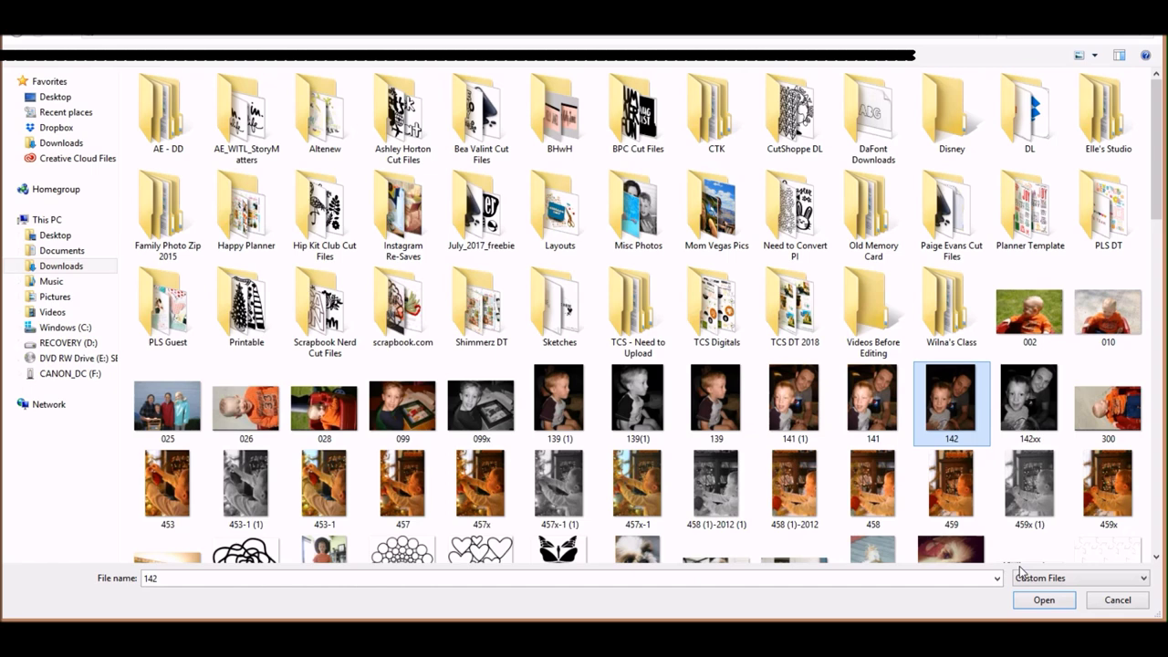
{"action": "left_click", "coordinate": [1043, 600]}
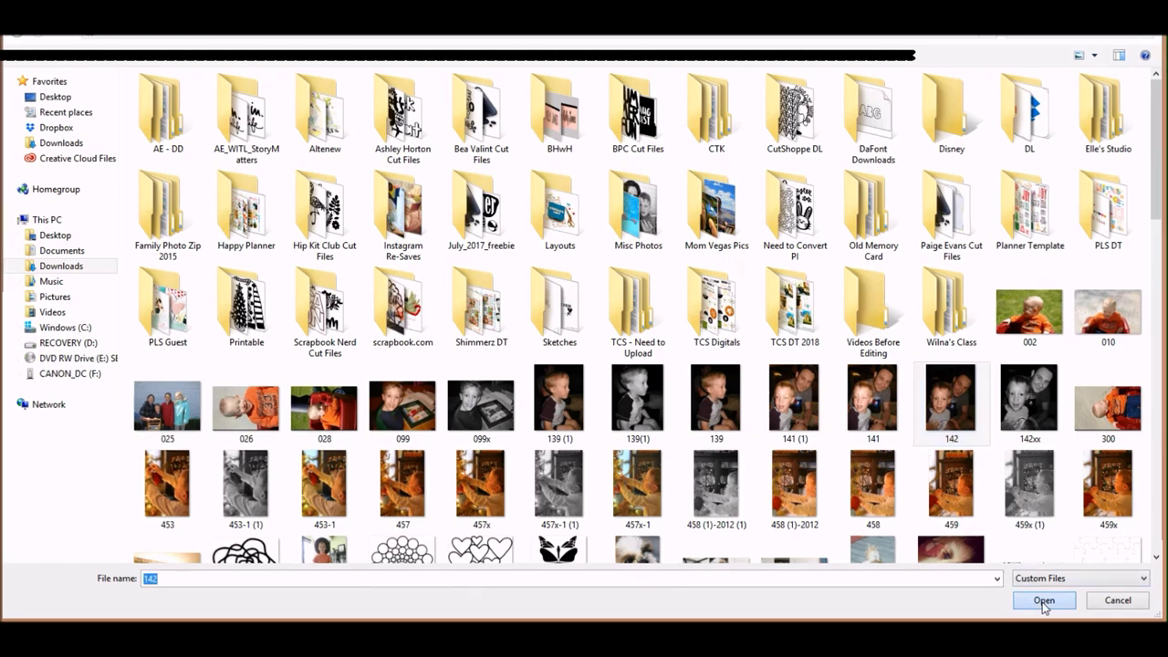
{"action": "left_click", "coordinate": [556, 458]}
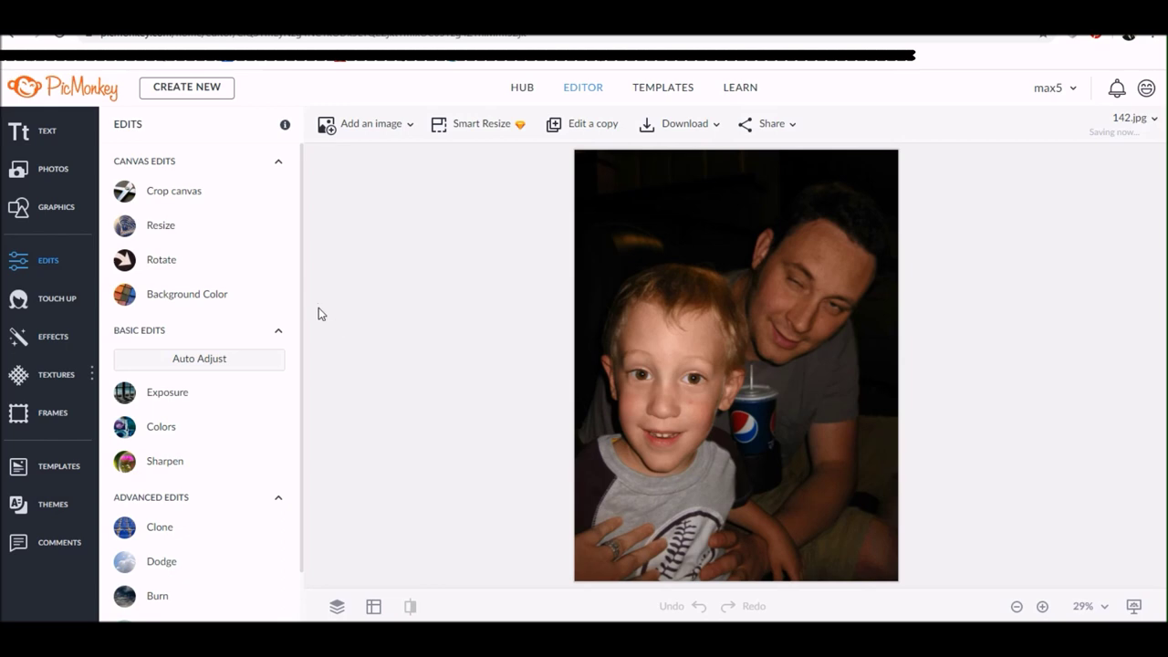
- Add photo 141 from the computer as a layer on top of the 142 photo
{"action": "left_click", "coordinate": [384, 123]}
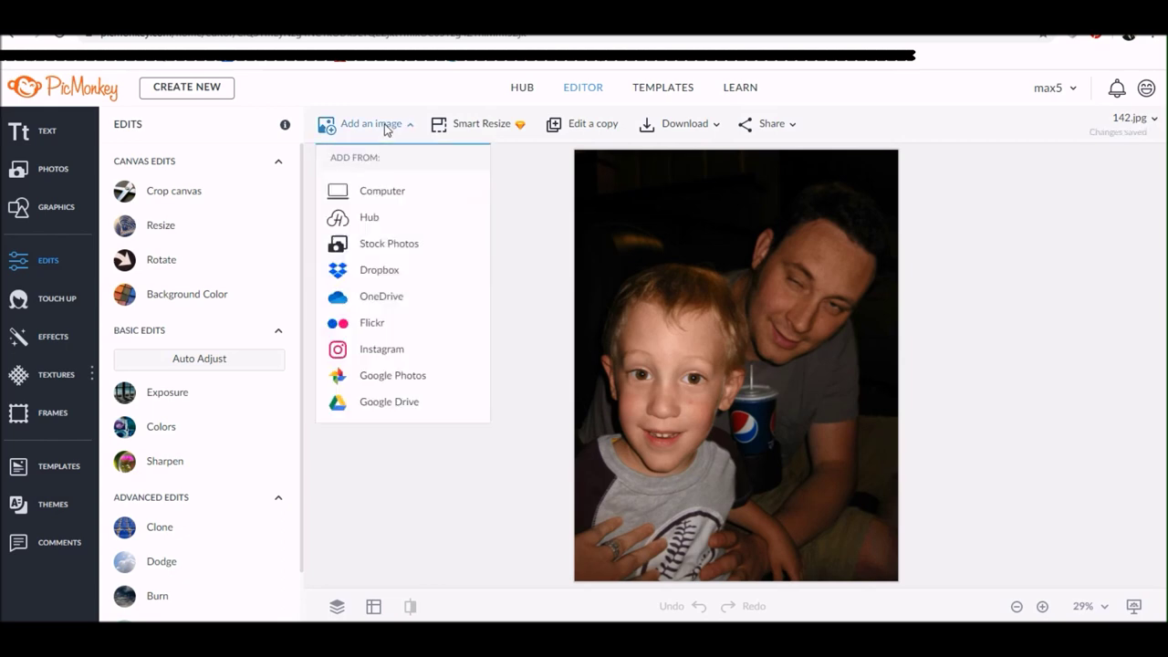
{"action": "left_click", "coordinate": [376, 195]}
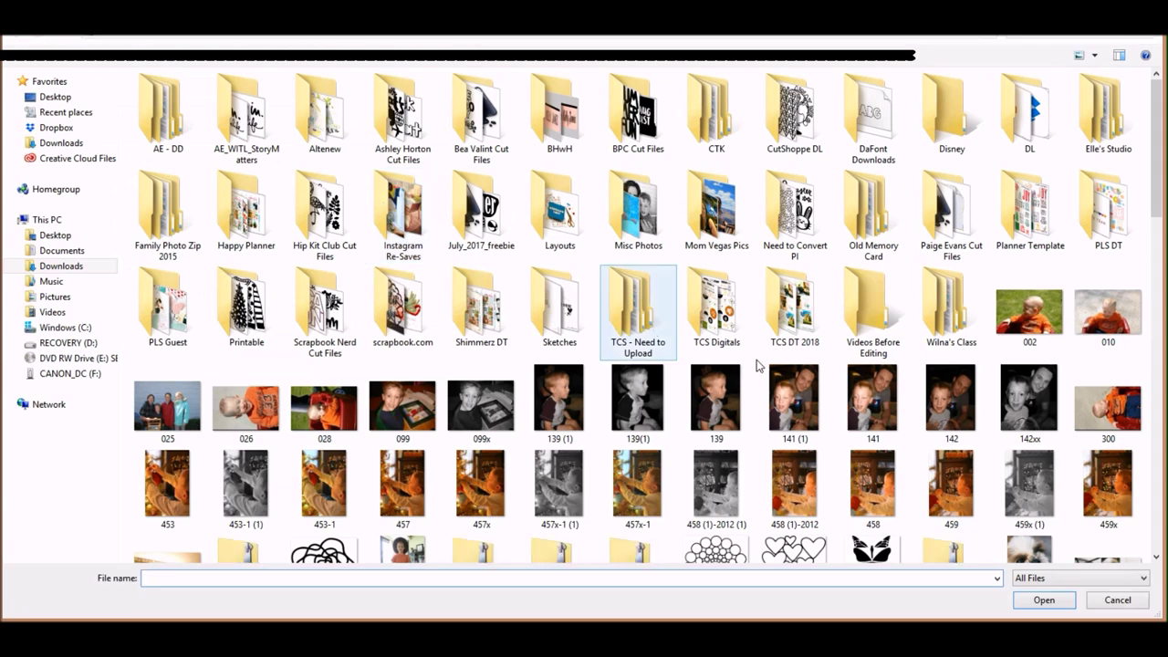
{"action": "left_click", "coordinate": [859, 416]}
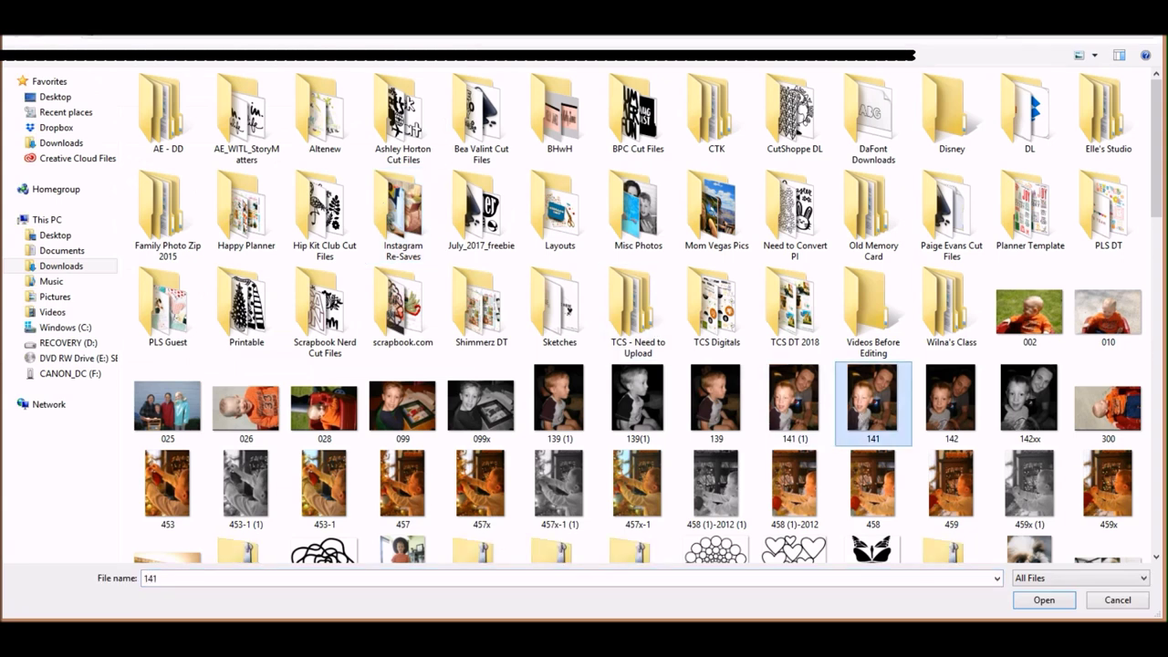
{"action": "left_click", "coordinate": [1044, 604]}
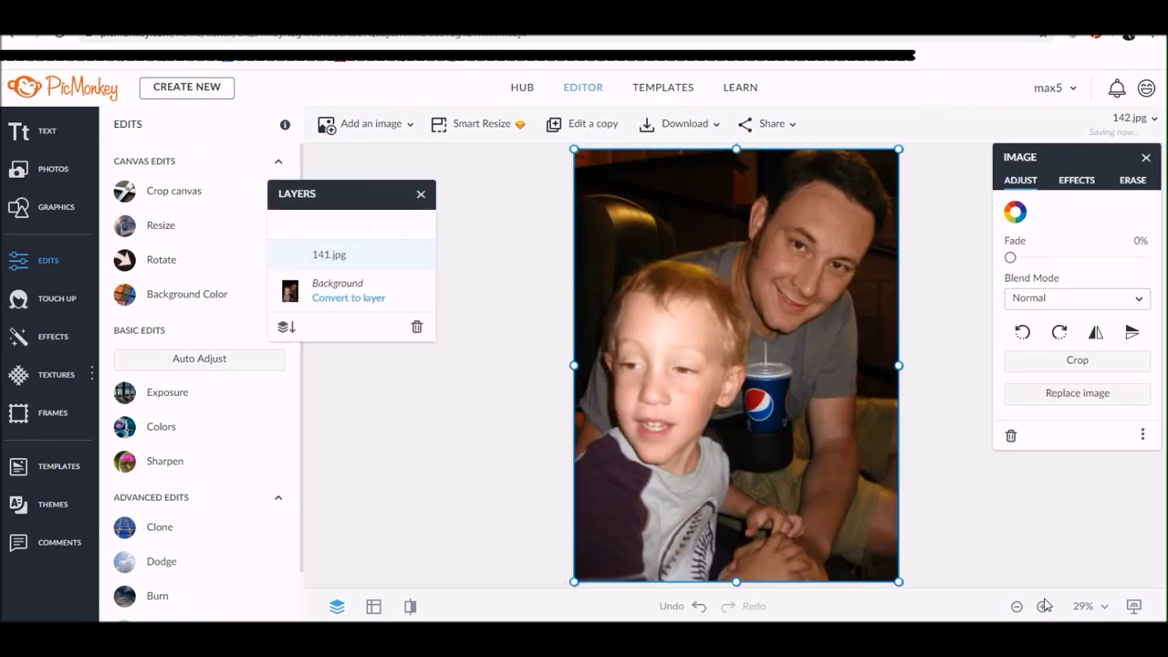
- Crop the 141.jpg layer from its lower and left edges so only the area around the man's head remains
{"action": "left_click", "coordinate": [1044, 365]}
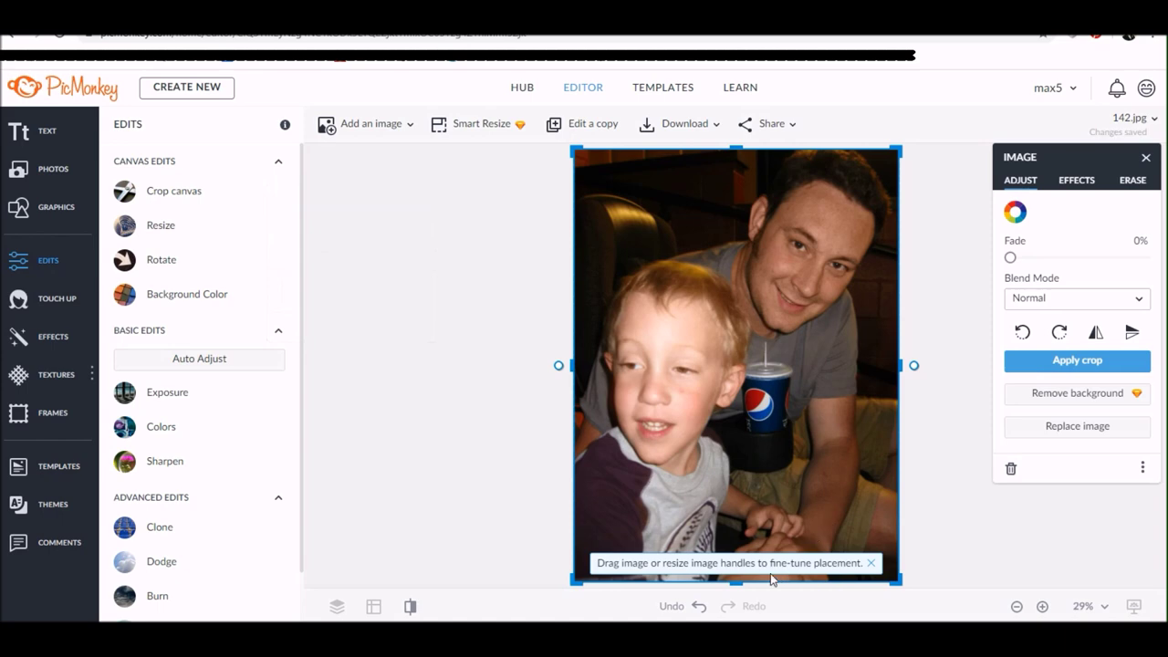
{"action": "left_click_drag", "start_coordinate": [758, 449], "coordinate": [768, 345]}
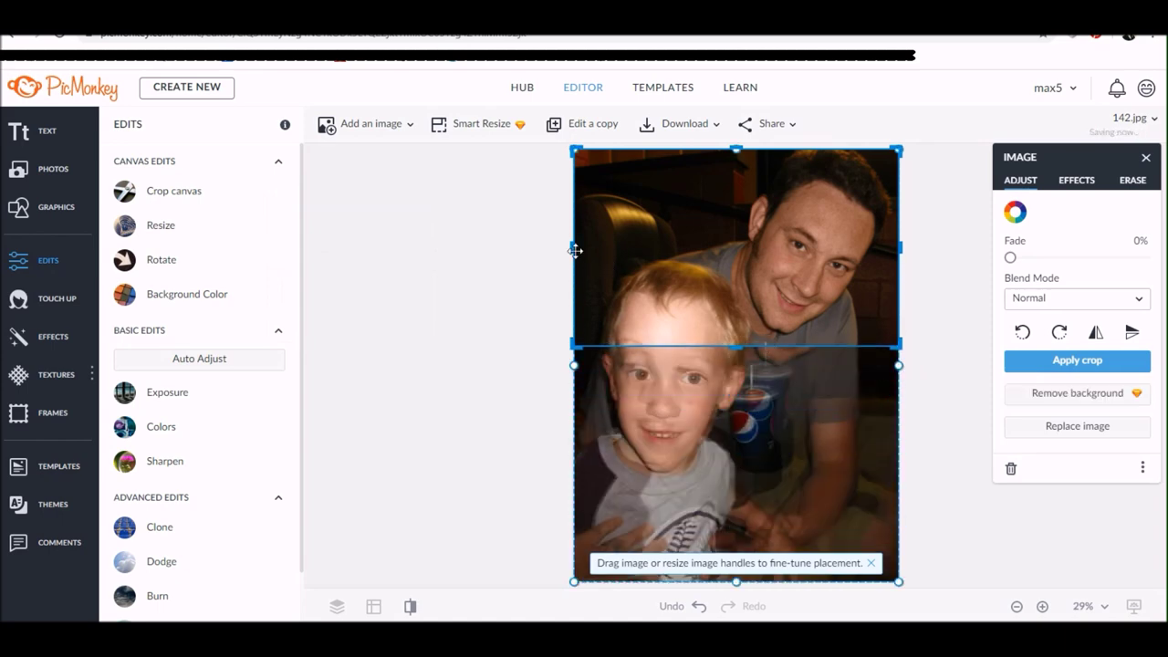
{"action": "left_click_drag", "start_coordinate": [573, 246], "coordinate": [720, 248]}
{"action": "left_click", "coordinate": [899, 248]}
{"action": "left_click", "coordinate": [726, 249]}
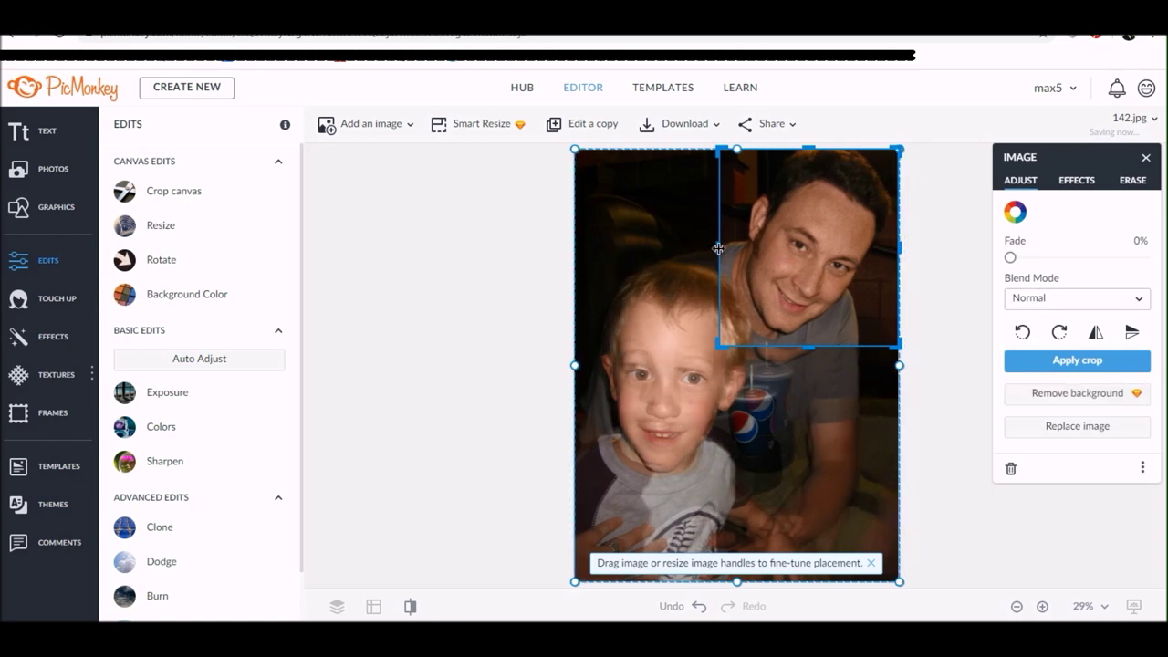
{"action": "left_click_drag", "start_coordinate": [721, 249], "coordinate": [742, 246]}
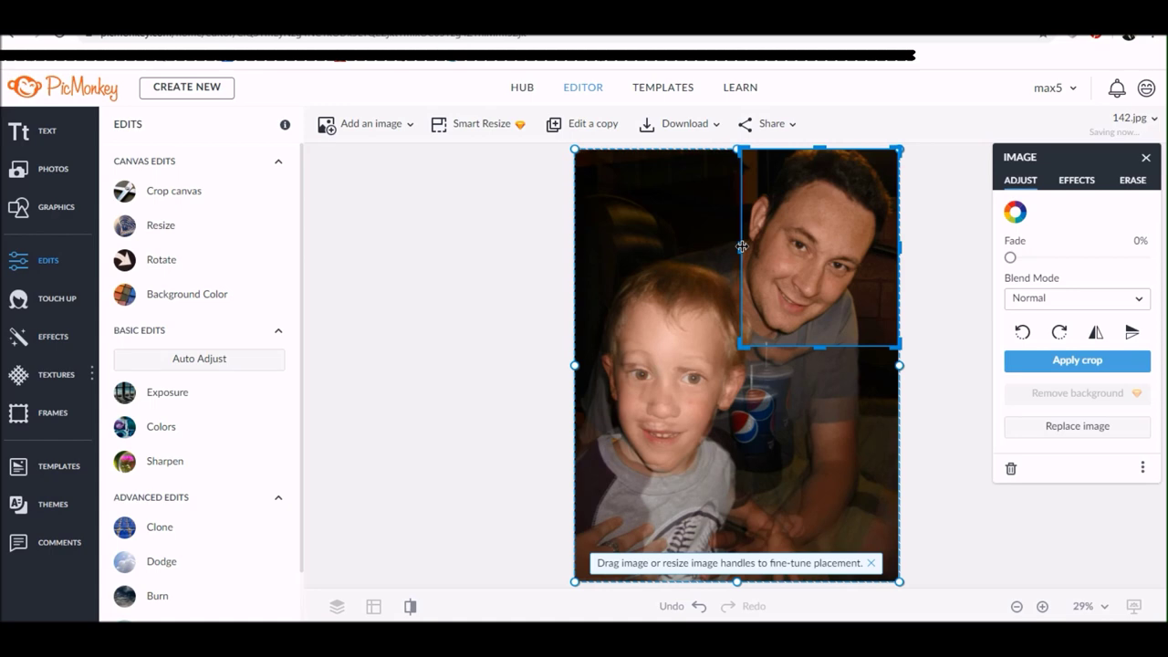
{"action": "left_click_drag", "start_coordinate": [819, 347], "coordinate": [819, 344]}
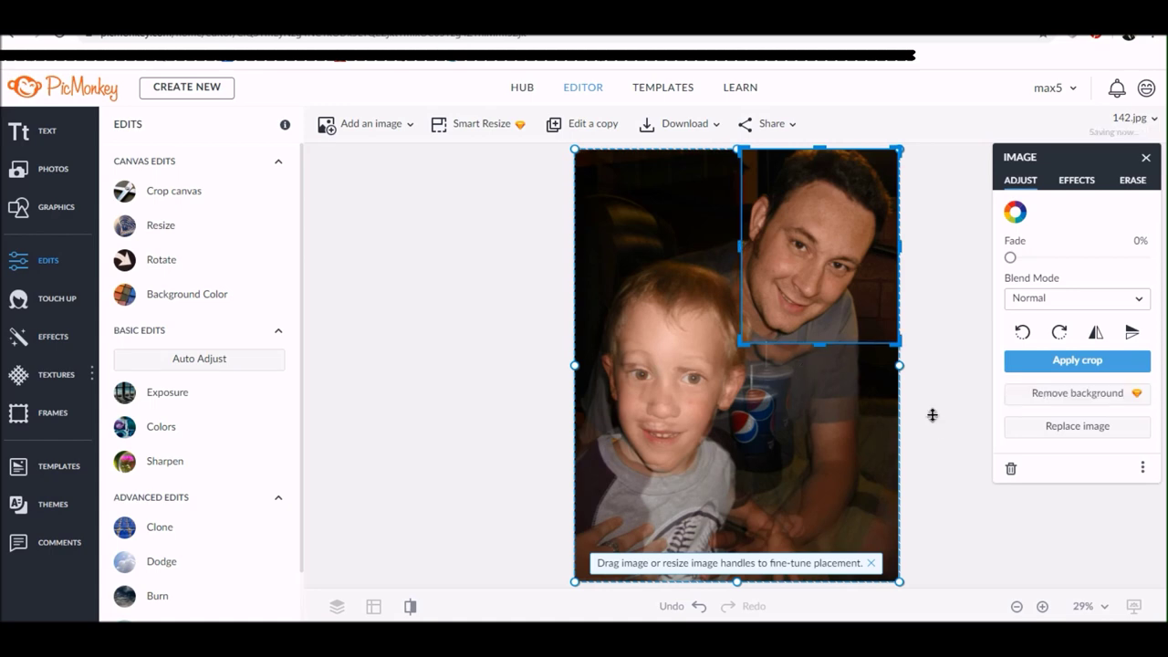
{"action": "left_click", "coordinate": [1073, 362]}
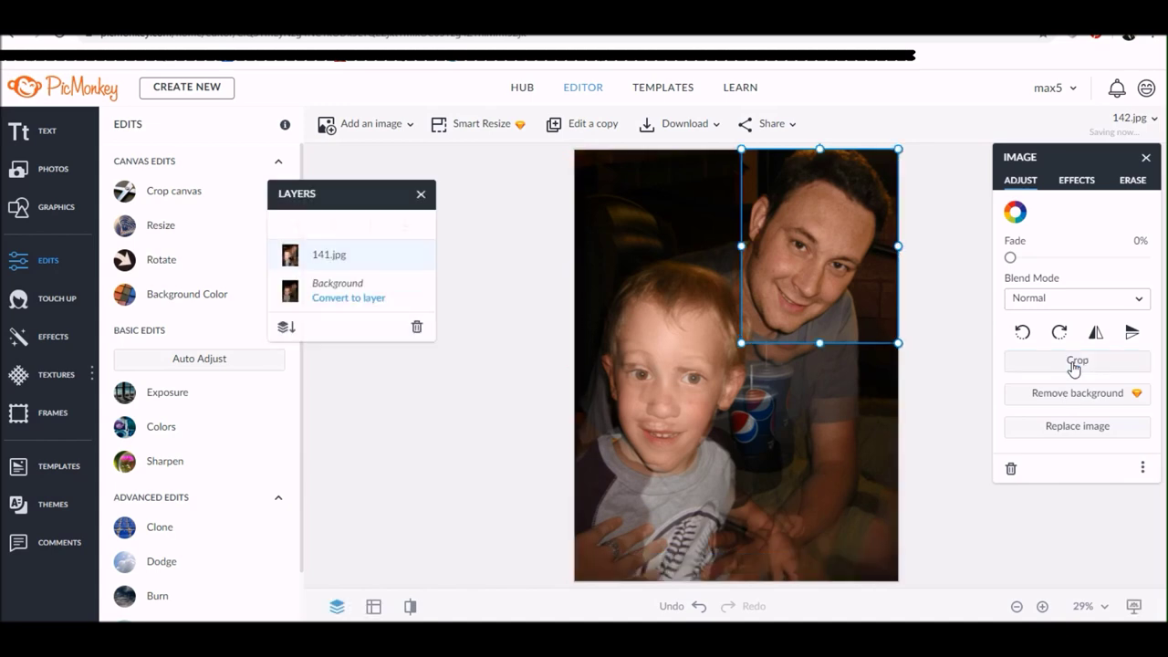
- Move the cropped head toward the photo's centre and erase the area around it with a size 175, 7% hardness eraser
{"action": "left_click_drag", "start_coordinate": [815, 320], "coordinate": [732, 383]}
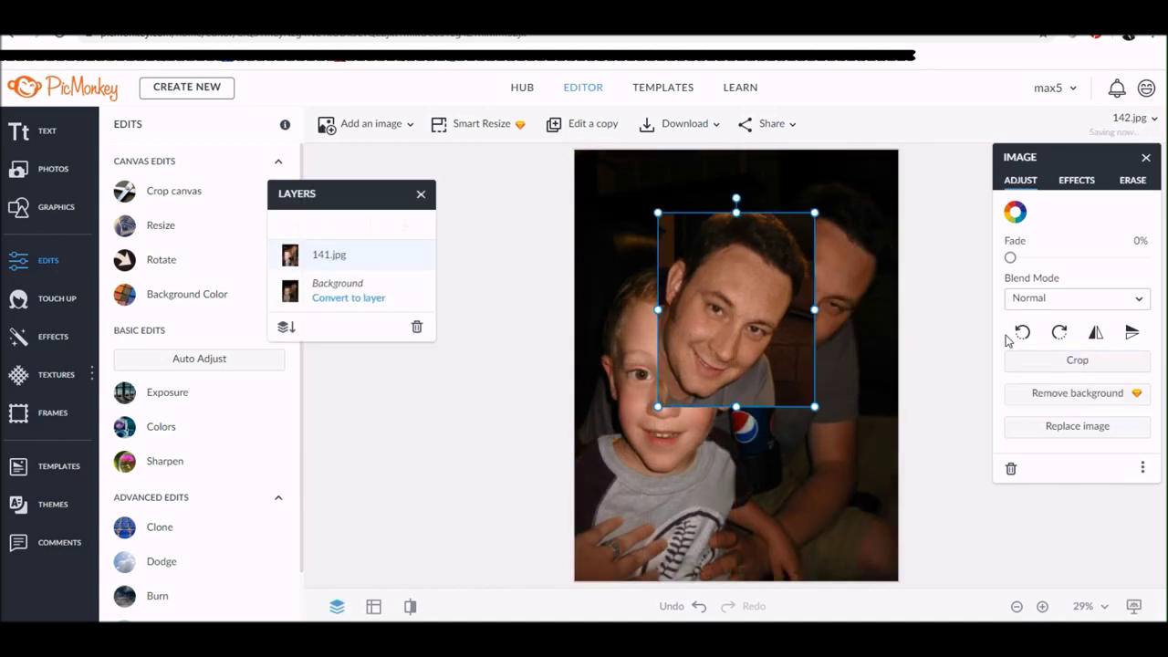
{"action": "left_click", "coordinate": [1133, 180]}
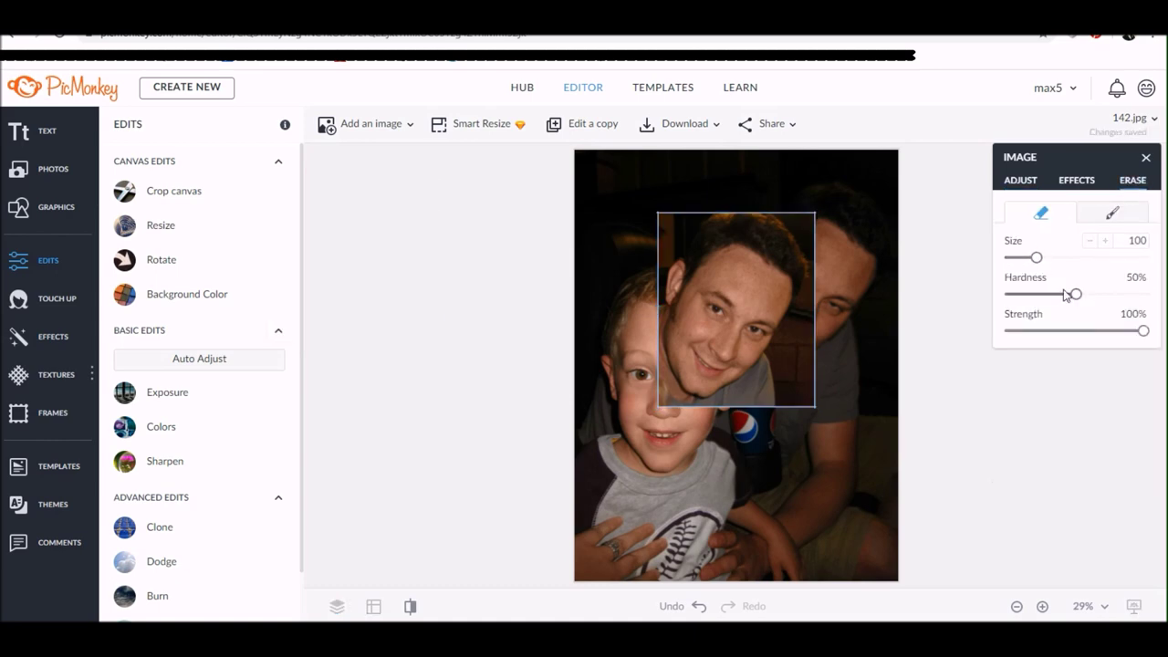
{"action": "mouse_move", "coordinate": [1074, 294]}
{"action": "left_mouse_down"}
{"action": "mouse_move", "coordinate": [1011, 299]}
{"action": "mouse_move", "coordinate": [1056, 258]}
{"action": "left_mouse_up"}
{"action": "left_click", "coordinate": [784, 387]}
{"action": "mouse_move", "coordinate": [784, 387]}
{"action": "left_mouse_down"}
{"action": "mouse_move", "coordinate": [810, 369]}
{"action": "mouse_move", "coordinate": [789, 400]}
{"action": "mouse_move", "coordinate": [803, 404]}
{"action": "mouse_move", "coordinate": [785, 412]}
{"action": "mouse_move", "coordinate": [770, 387]}
{"action": "mouse_move", "coordinate": [827, 266]}
{"action": "mouse_move", "coordinate": [815, 231]}
{"action": "mouse_move", "coordinate": [784, 205]}
{"action": "mouse_move", "coordinate": [810, 212]}
{"action": "mouse_move", "coordinate": [818, 242]}
{"action": "left_mouse_up"}
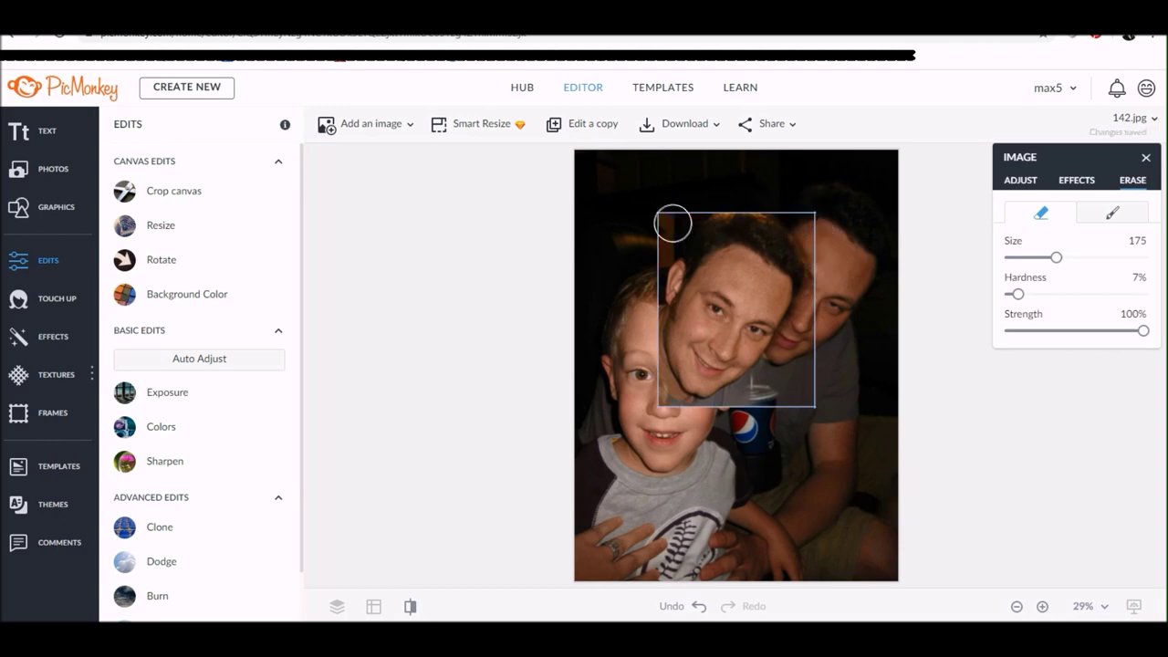
{"action": "mouse_move", "coordinate": [677, 213]}
{"action": "left_mouse_down"}
{"action": "mouse_move", "coordinate": [650, 260]}
{"action": "mouse_move", "coordinate": [650, 380]}
{"action": "mouse_move", "coordinate": [690, 416]}
{"action": "mouse_move", "coordinate": [679, 413]}
{"action": "mouse_move", "coordinate": [724, 417]}
{"action": "mouse_move", "coordinate": [767, 396]}
{"action": "mouse_move", "coordinate": [719, 417]}
{"action": "mouse_move", "coordinate": [759, 398]}
{"action": "mouse_move", "coordinate": [768, 371]}
{"action": "mouse_move", "coordinate": [743, 402]}
{"action": "mouse_move", "coordinate": [697, 418]}
{"action": "mouse_move", "coordinate": [672, 409]}
{"action": "left_mouse_up"}
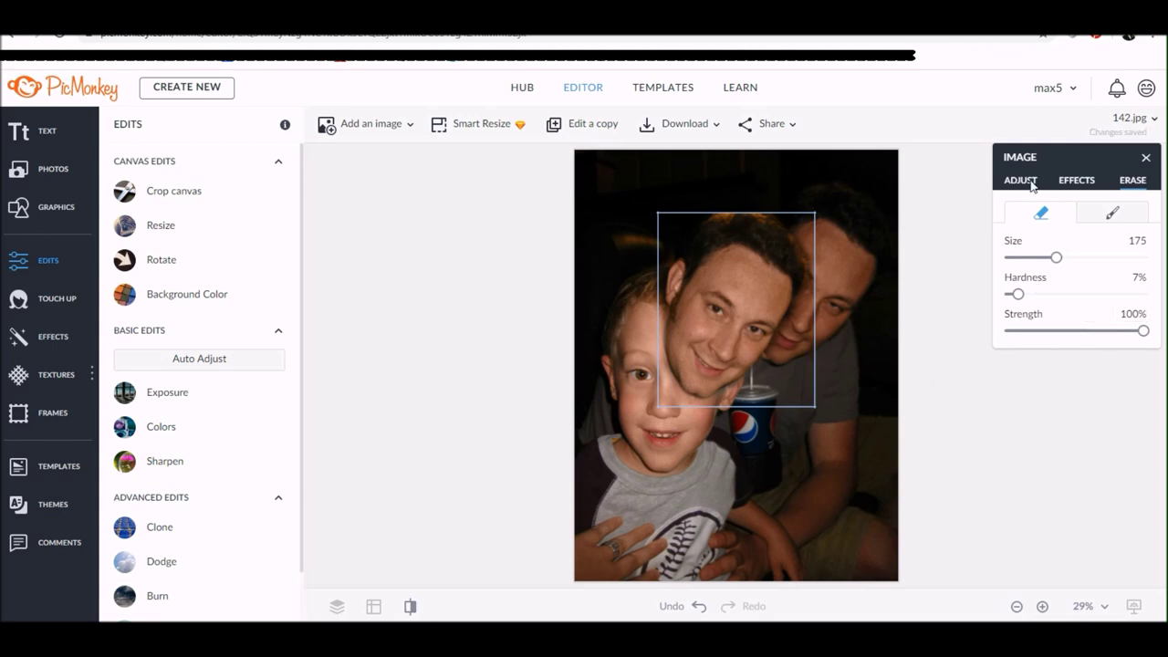
- Place the cut-out head over the man's head in the background photo and shrink it slightly to match
{"action": "left_click", "coordinate": [1020, 180]}
{"action": "left_click_drag", "start_coordinate": [710, 320], "coordinate": [789, 293]}
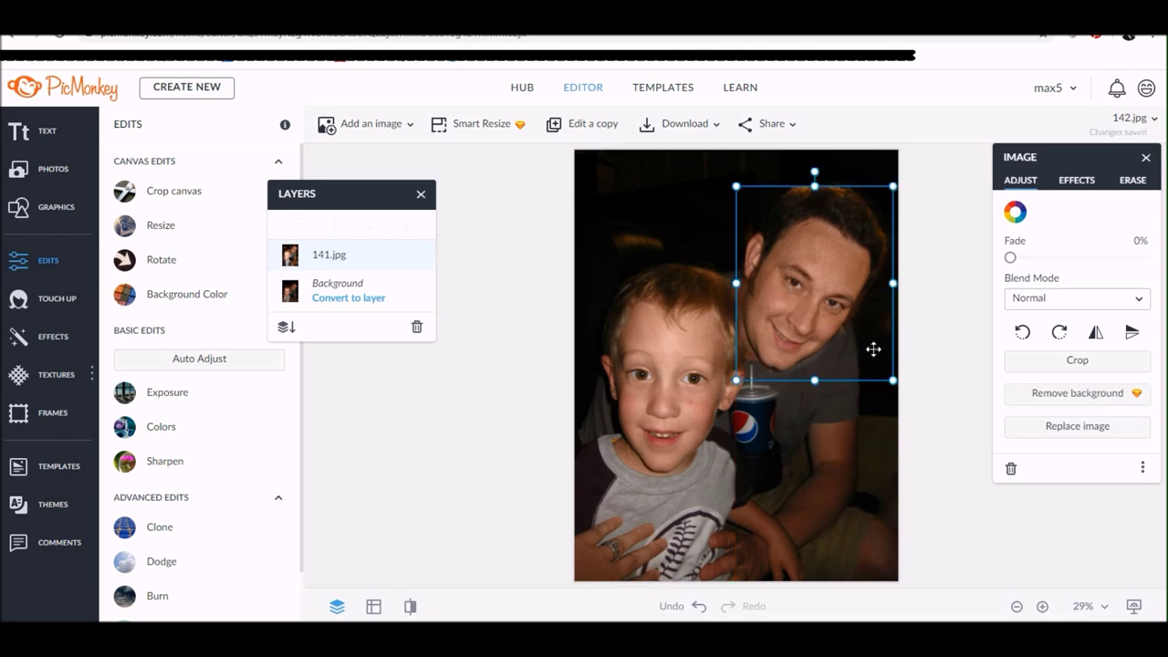
{"action": "left_click_drag", "start_coordinate": [733, 185], "coordinate": [742, 194]}
{"action": "left_click_drag", "start_coordinate": [825, 297], "coordinate": [830, 296]}
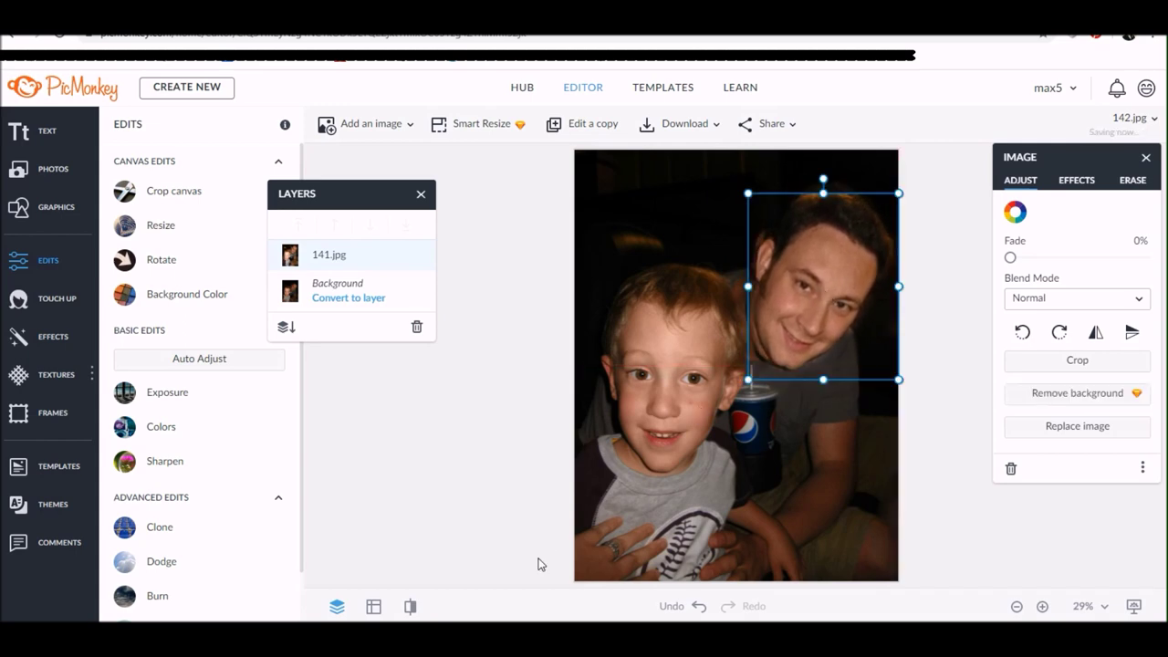
- Turn off Align & Snap and nudge the cut-out head into line with the man's neck and shoulders
{"action": "left_click", "coordinate": [374, 609]}
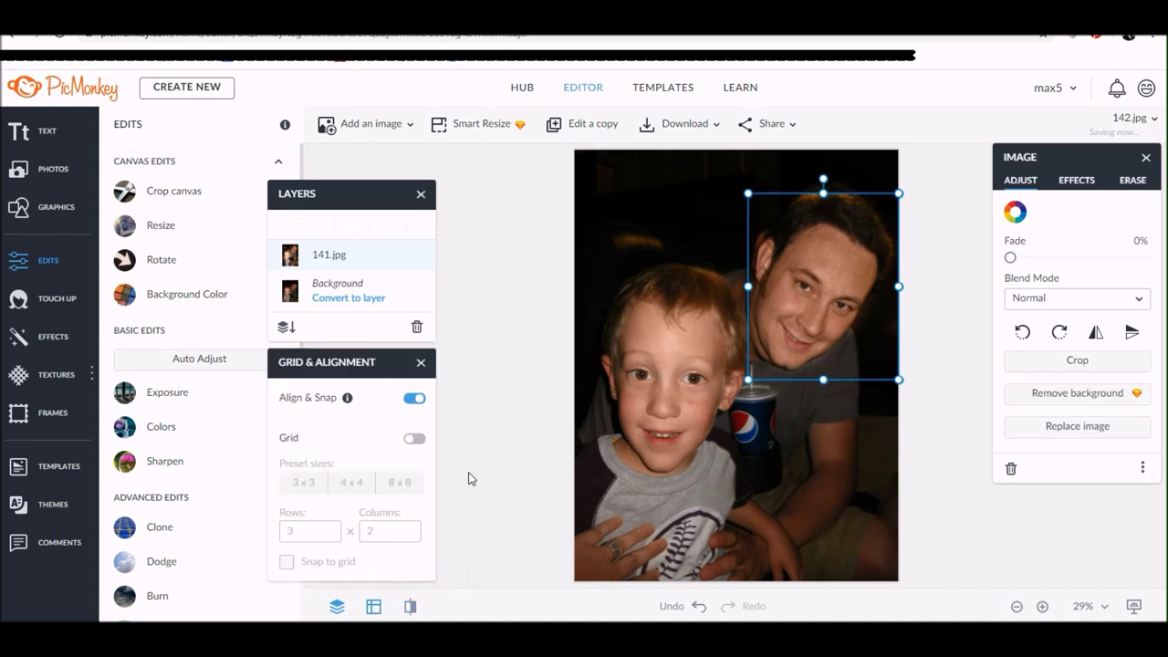
{"action": "left_click", "coordinate": [413, 399]}
{"action": "left_click_drag", "start_coordinate": [841, 291], "coordinate": [835, 289]}
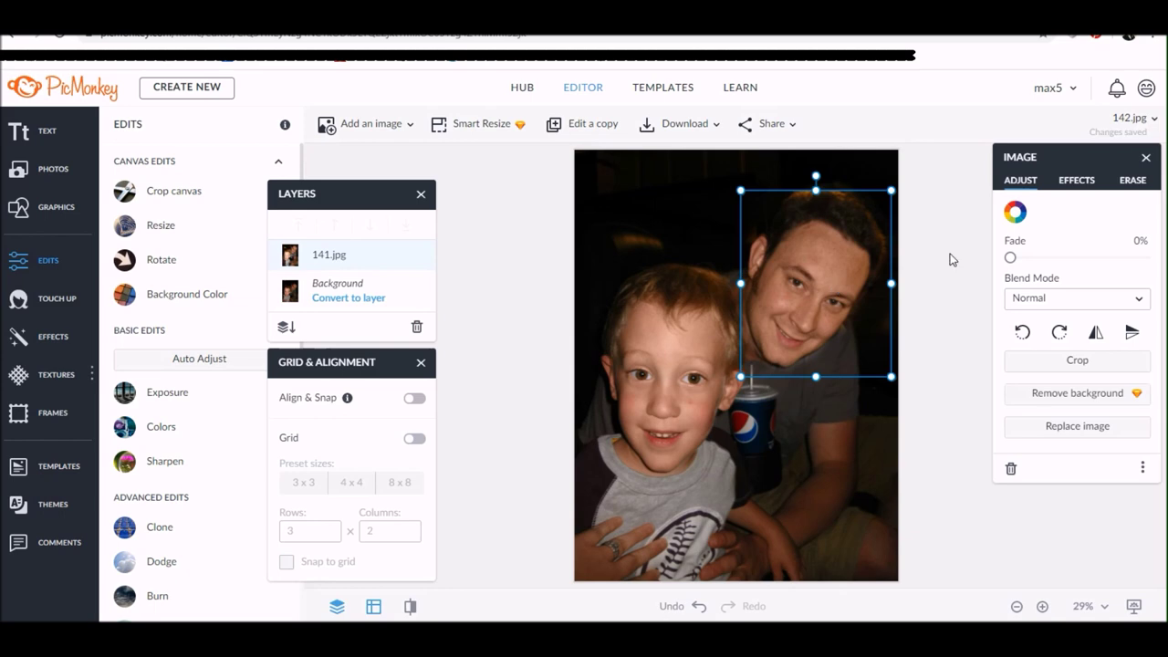
- Erase the leftover edges around the cut-out head to blend it into the background photo
{"action": "left_click", "coordinate": [1132, 181]}
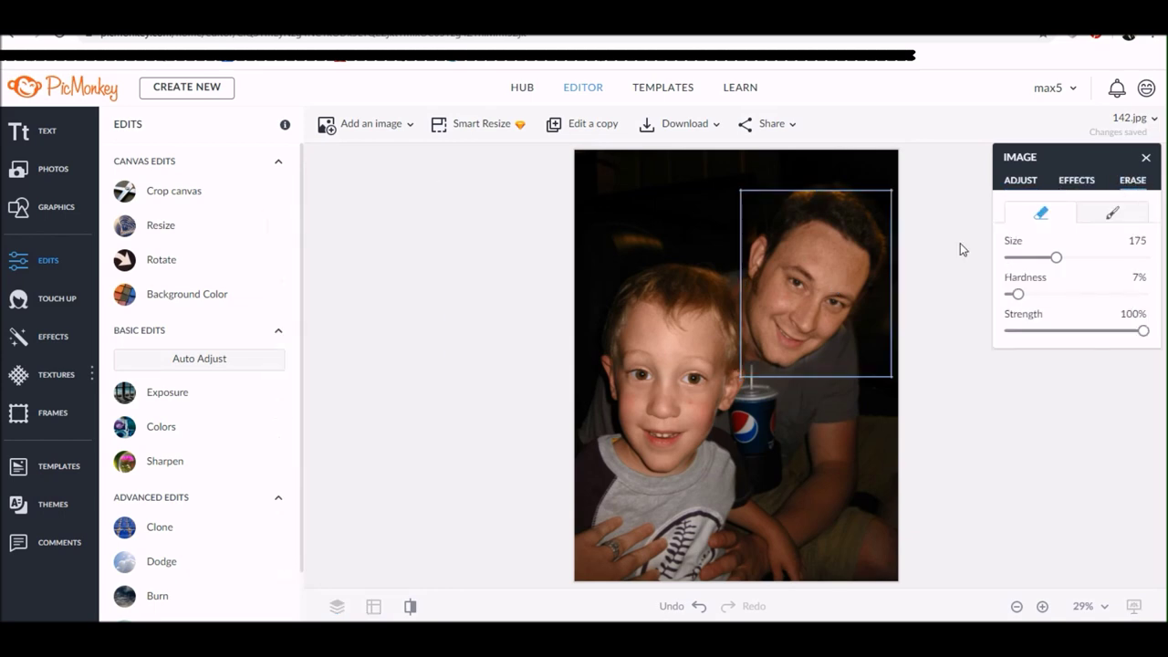
{"action": "left_click", "coordinate": [746, 225]}
- Try erasing parts of the pasted face and paint them back with the restore brush
{"action": "mouse_move", "coordinate": [782, 326]}
{"action": "left_mouse_down"}
{"action": "mouse_move", "coordinate": [782, 347]}
{"action": "mouse_move", "coordinate": [817, 321]}
{"action": "left_mouse_up"}
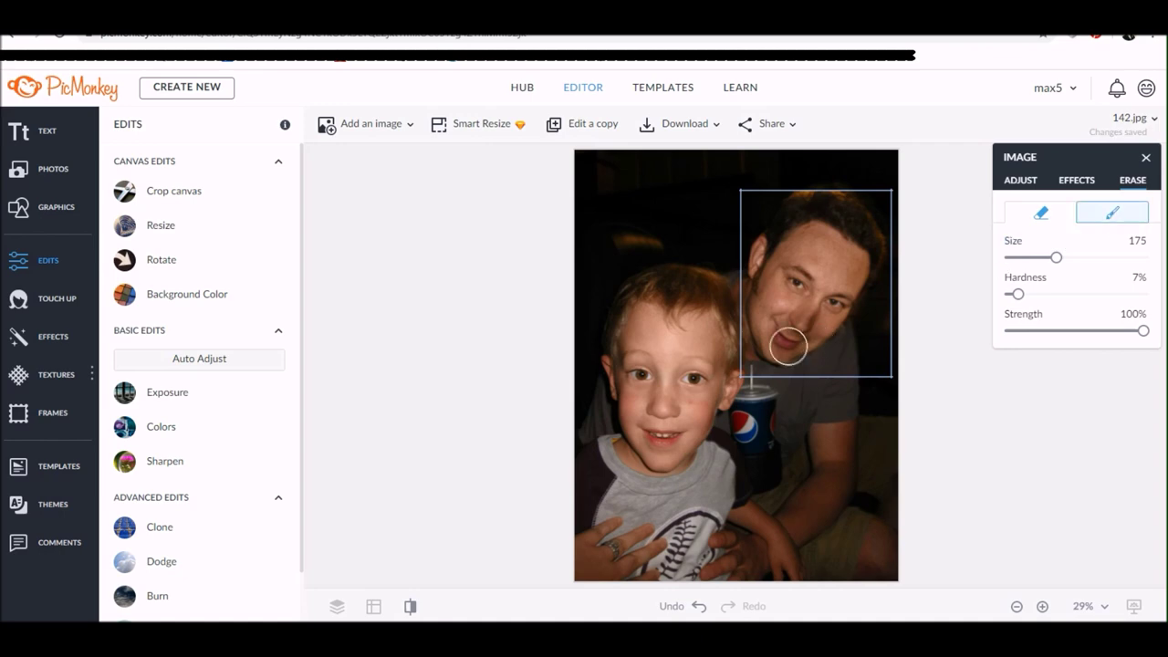
{"action": "left_click_drag", "start_coordinate": [795, 323], "coordinate": [811, 325]}
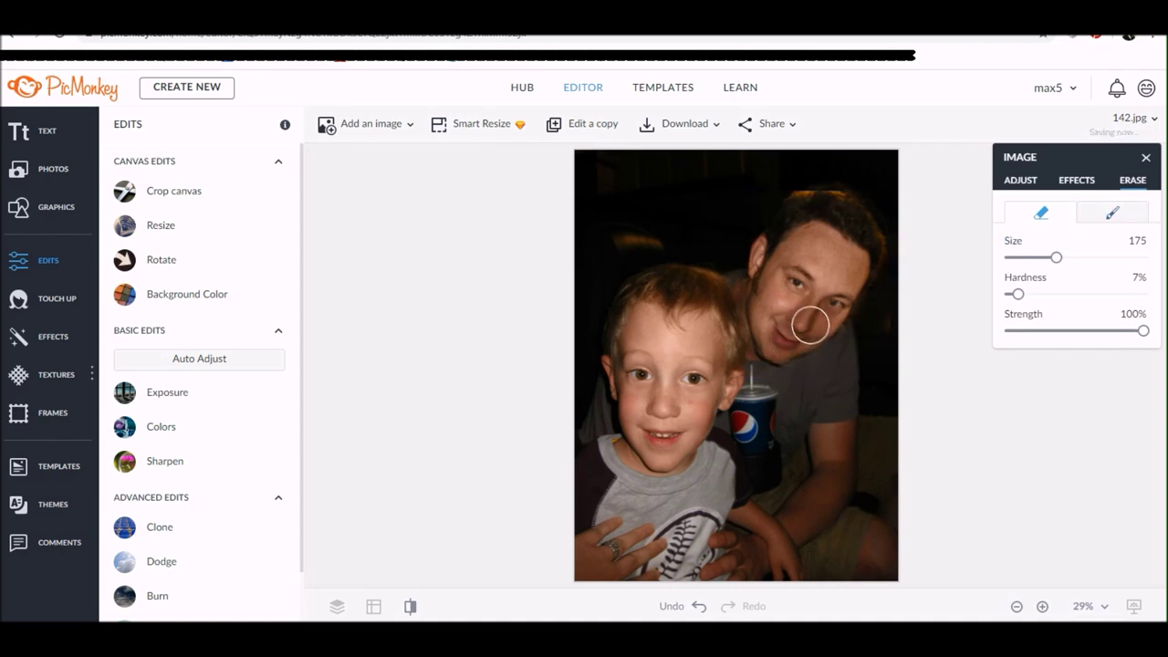
{"action": "left_click", "coordinate": [1130, 213]}
{"action": "mouse_move", "coordinate": [830, 295]}
{"action": "left_mouse_down"}
{"action": "mouse_move", "coordinate": [779, 319]}
{"action": "mouse_move", "coordinate": [826, 309]}
{"action": "mouse_move", "coordinate": [797, 313]}
{"action": "mouse_move", "coordinate": [790, 338]}
{"action": "mouse_move", "coordinate": [766, 332]}
{"action": "mouse_move", "coordinate": [768, 310]}
{"action": "mouse_move", "coordinate": [778, 345]}
{"action": "mouse_move", "coordinate": [803, 335]}
{"action": "mouse_move", "coordinate": [819, 292]}
{"action": "left_mouse_up"}
{"action": "mouse_move", "coordinate": [781, 342]}
{"action": "left_mouse_down"}
{"action": "mouse_move", "coordinate": [772, 350]}
{"action": "mouse_move", "coordinate": [795, 341]}
{"action": "mouse_move", "coordinate": [832, 274]}
{"action": "left_mouse_up"}
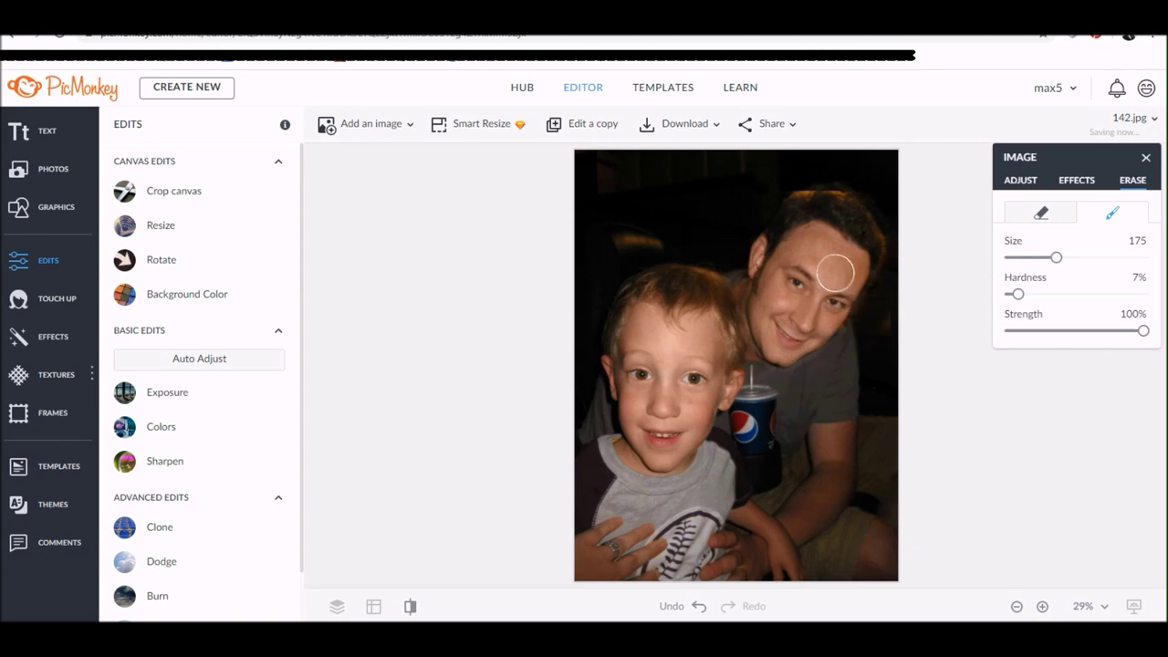
- Select the background image to inspect the blended head without its layer frame
{"action": "left_click", "coordinate": [1020, 181]}
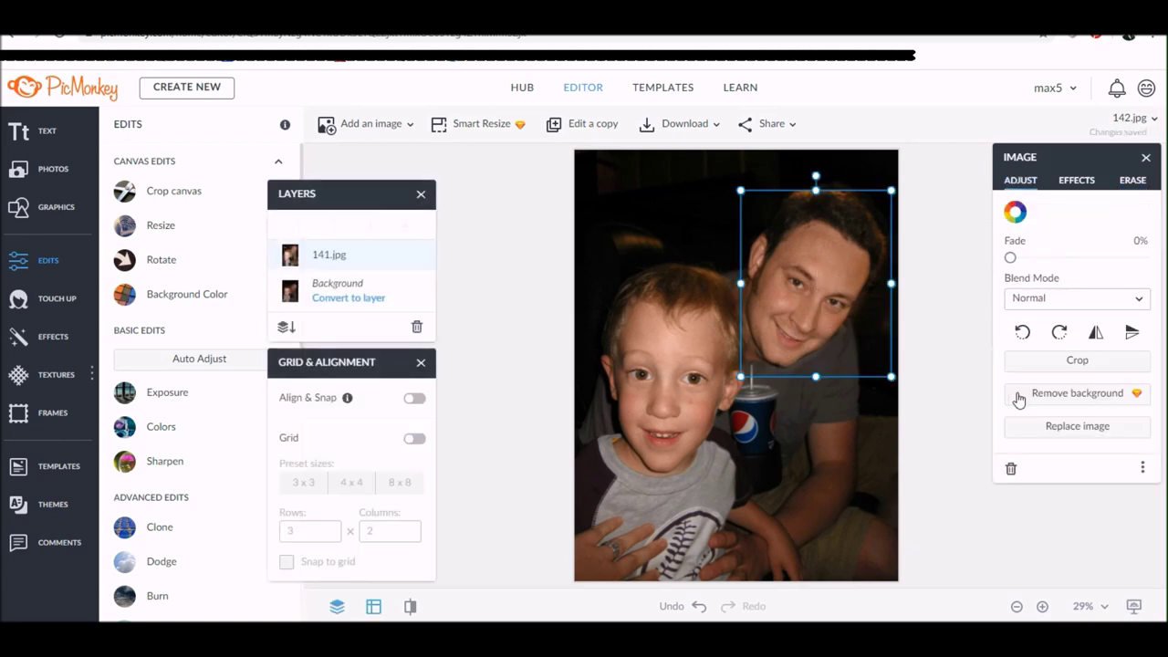
{"action": "left_click", "coordinate": [929, 442]}
{"action": "left_click", "coordinate": [929, 272]}
{"action": "left_click", "coordinate": [1132, 180]}
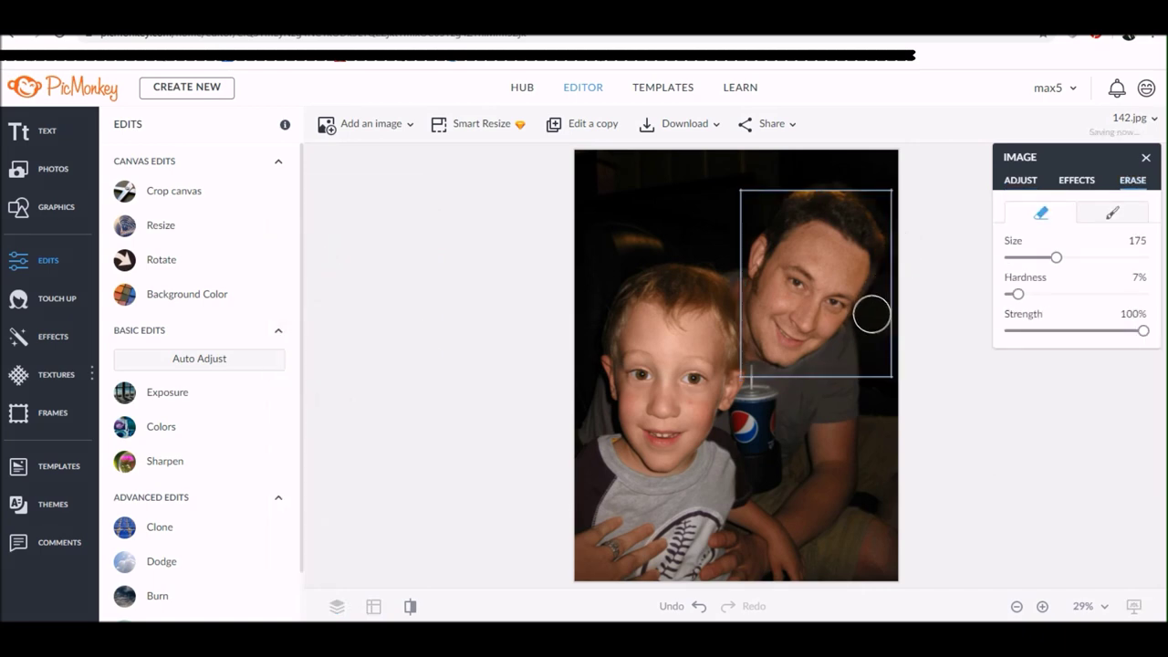
{"action": "left_click", "coordinate": [864, 430]}
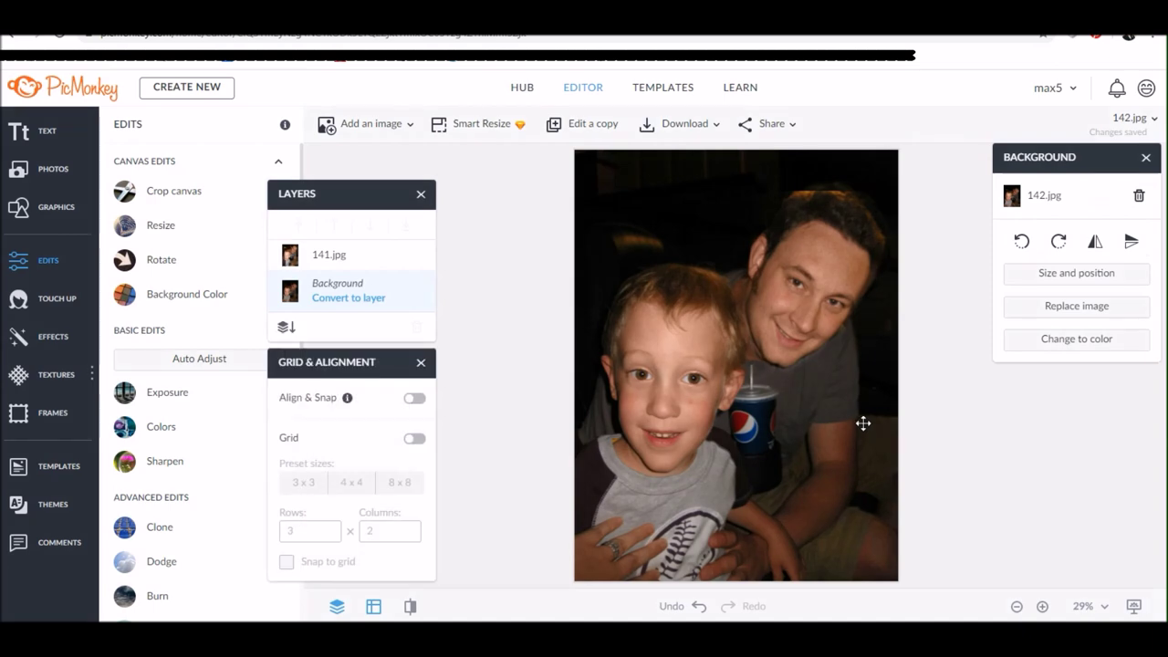
- Move the pasted head aside to compare it with the original head beneath, and place it back over the man's shoulders
{"action": "left_click", "coordinate": [809, 300]}
{"action": "mouse_move", "coordinate": [808, 299]}
{"action": "left_mouse_down"}
{"action": "mouse_move", "coordinate": [765, 307]}
{"action": "mouse_move", "coordinate": [758, 274]}
{"action": "left_mouse_up"}
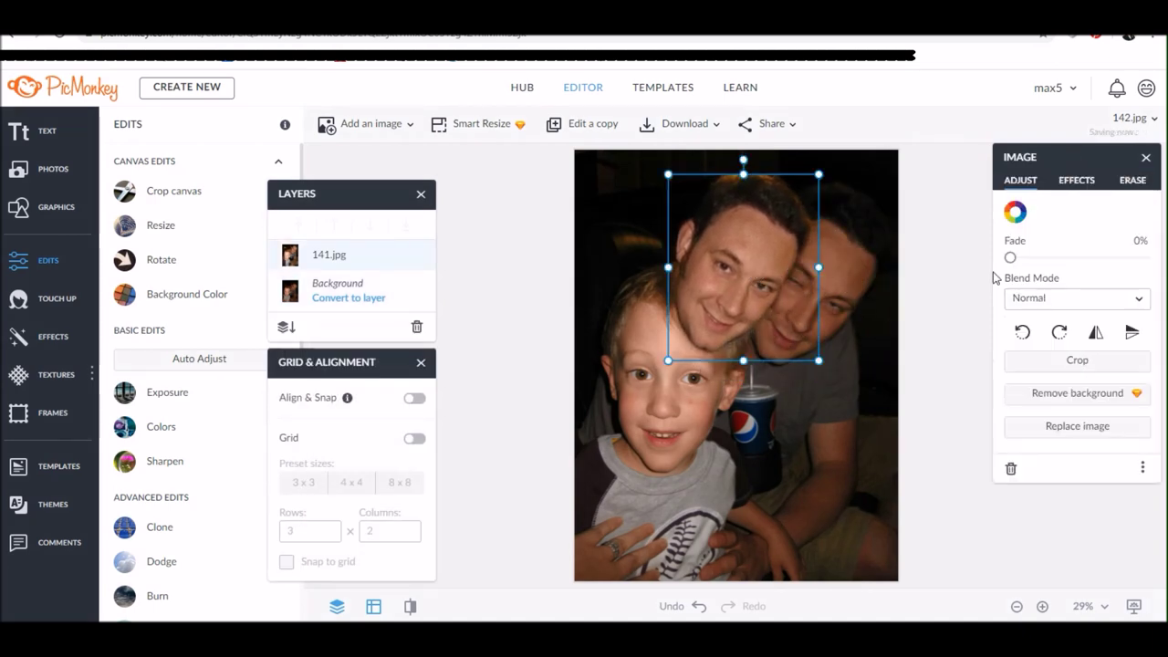
{"action": "left_click", "coordinate": [1132, 180]}
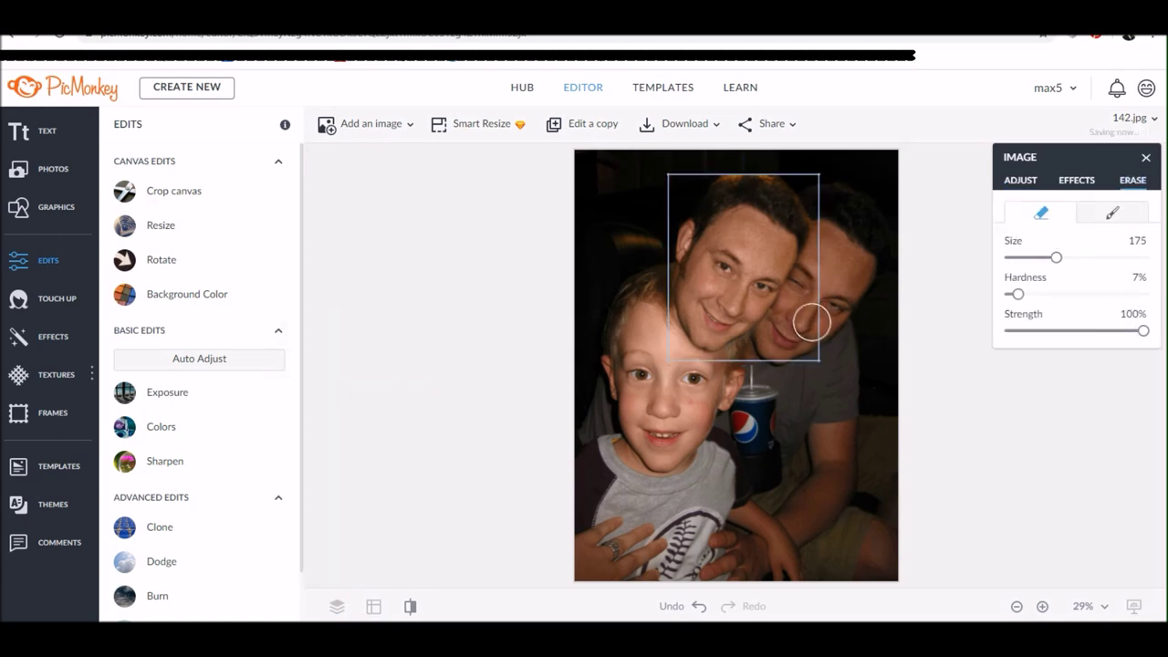
{"action": "left_click", "coordinate": [1020, 180]}
{"action": "left_click_drag", "start_coordinate": [730, 261], "coordinate": [803, 276]}
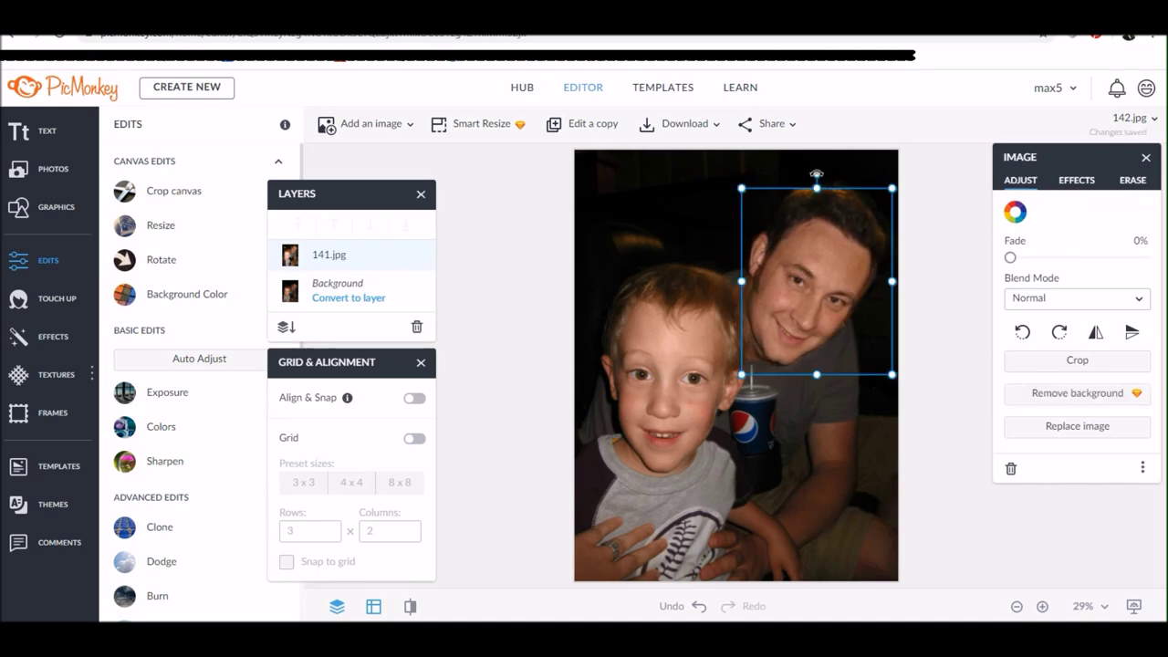
- Rotate the pasted head slightly clockwise and enlarge it a little so it covers the original head
{"action": "left_click_drag", "start_coordinate": [817, 172], "coordinate": [825, 173]}
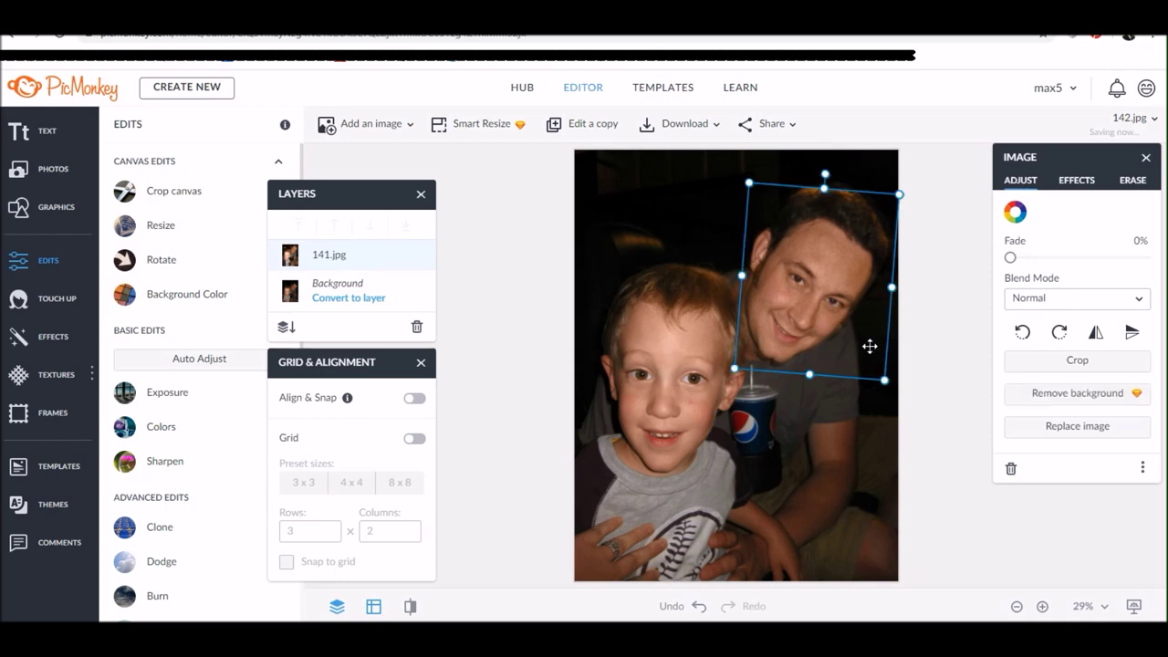
{"action": "left_click", "coordinate": [885, 381]}
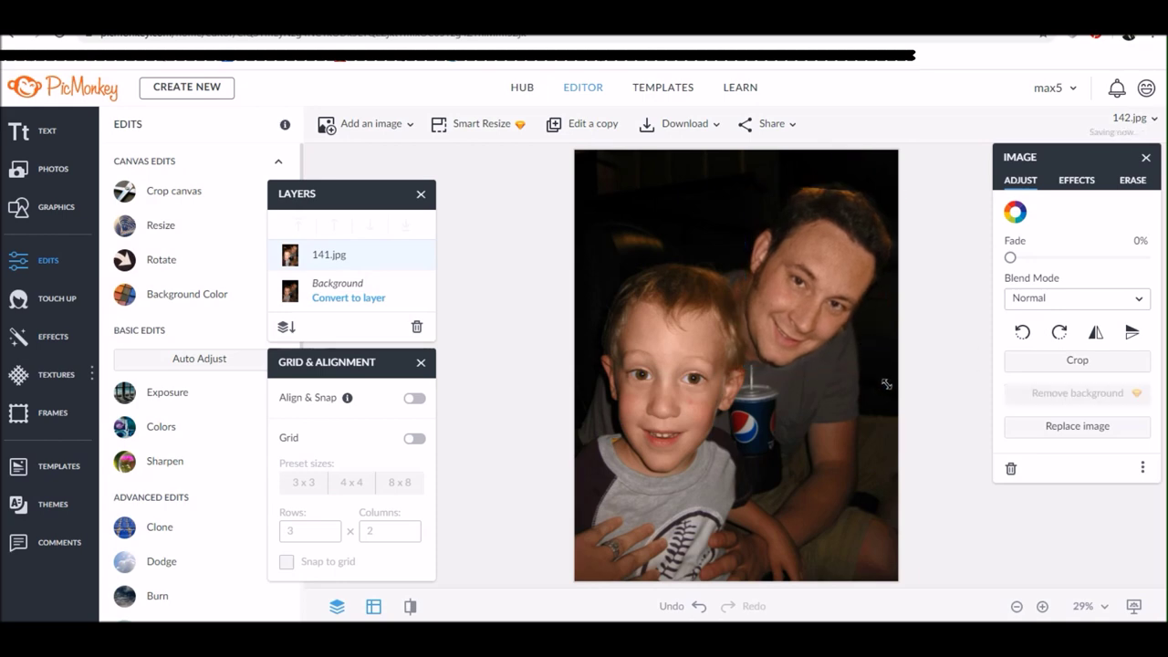
{"action": "left_click", "coordinate": [885, 384]}
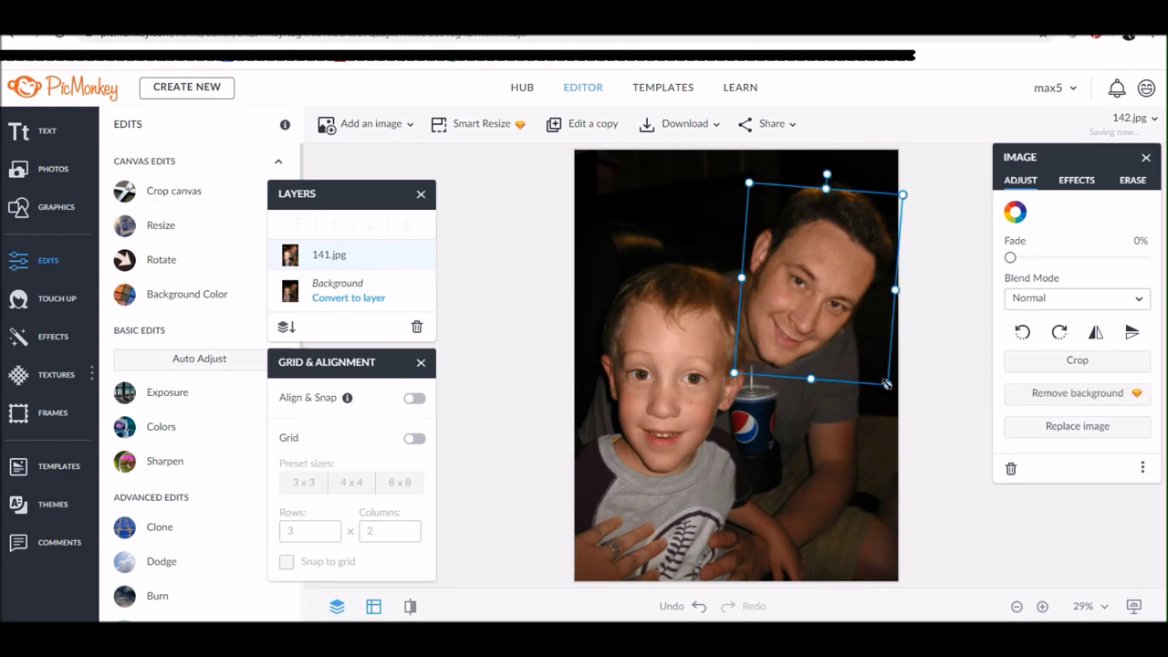
{"action": "left_click", "coordinate": [841, 450]}
- Erase the leftover edge below the pasted head's chin and neck, raising the eraser hardness to 19%
{"action": "left_click", "coordinate": [815, 314]}
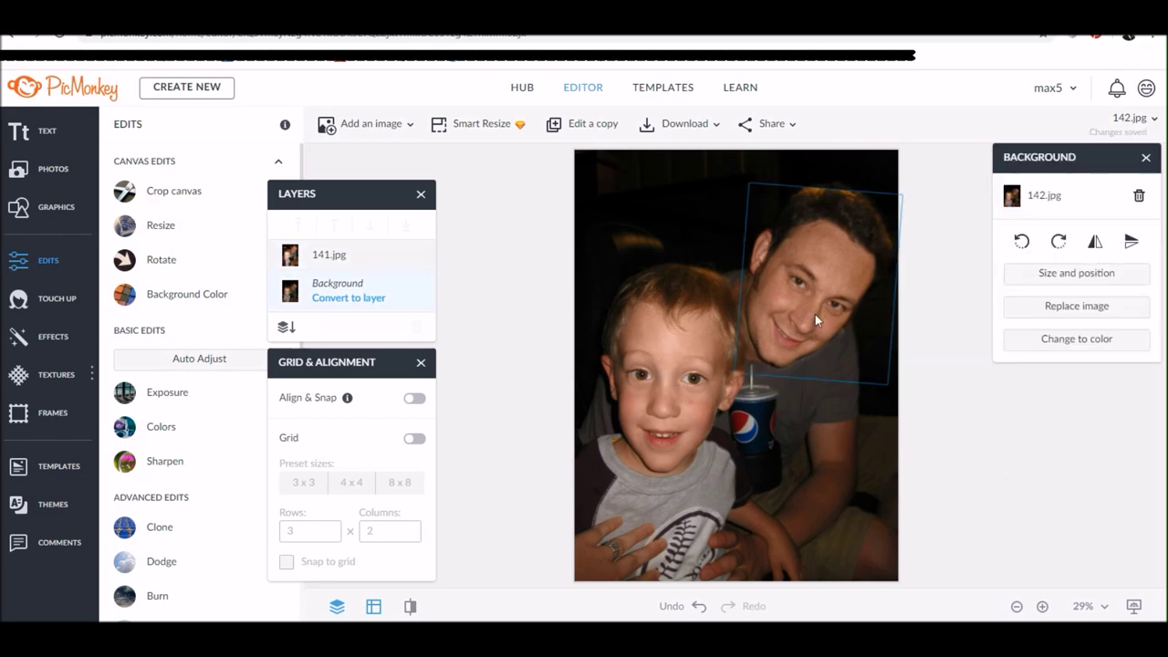
{"action": "left_click", "coordinate": [1124, 189]}
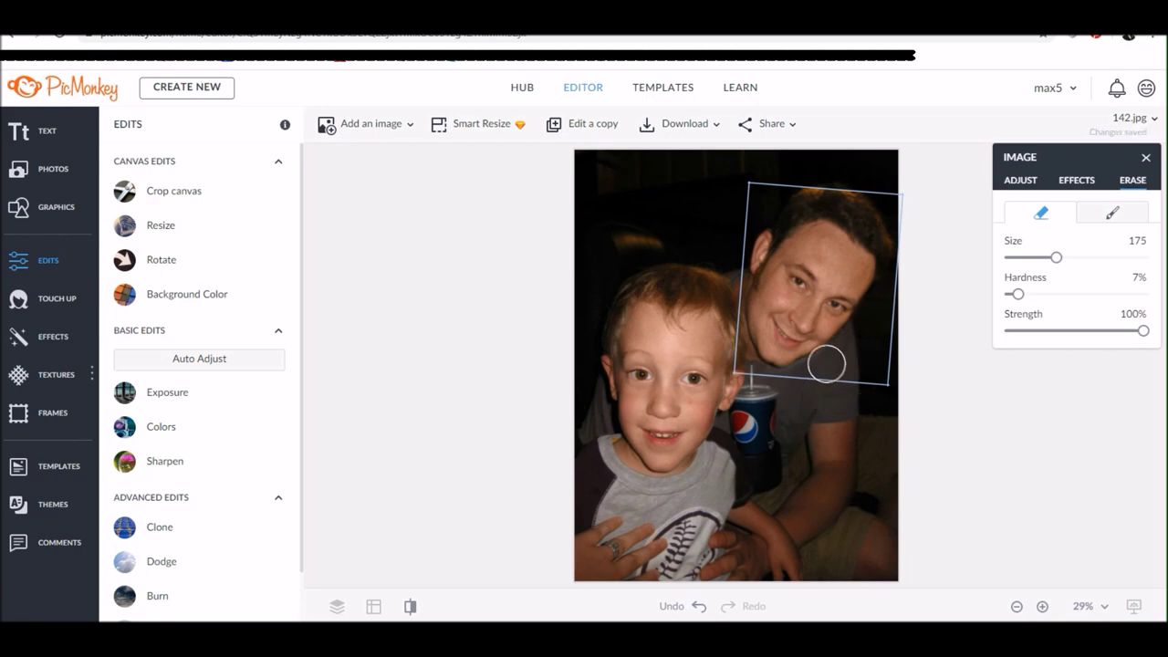
{"action": "left_click_drag", "start_coordinate": [829, 360], "coordinate": [823, 374]}
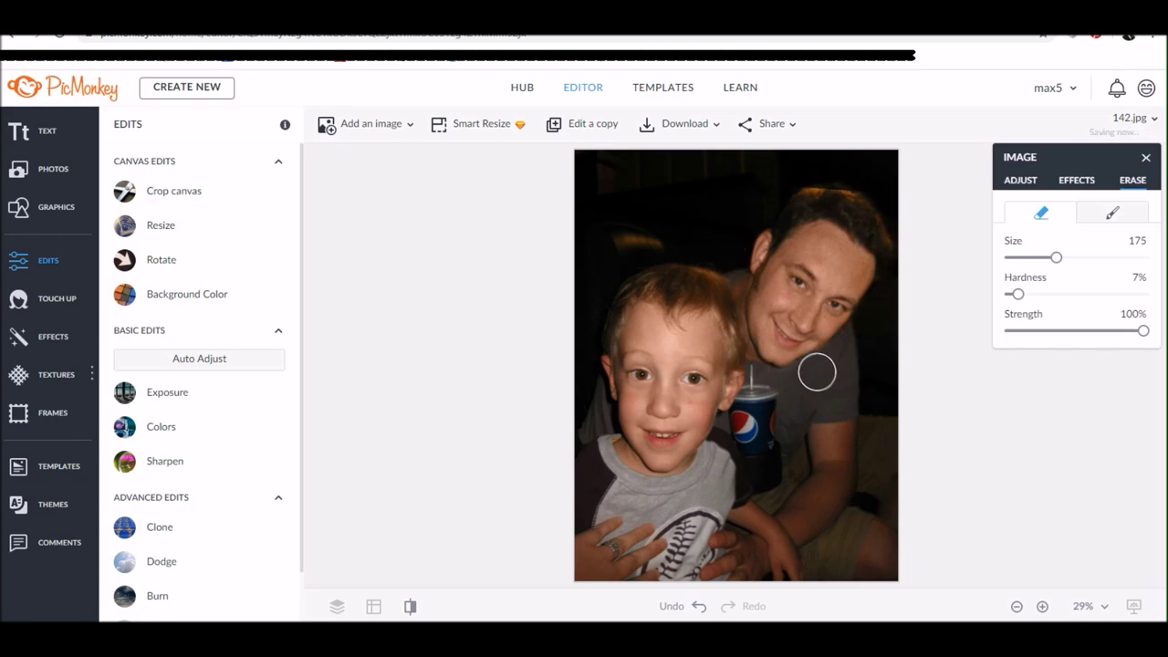
{"action": "left_click_drag", "start_coordinate": [1018, 294], "coordinate": [1034, 294]}
{"action": "left_click_drag", "start_coordinate": [806, 376], "coordinate": [835, 365]}
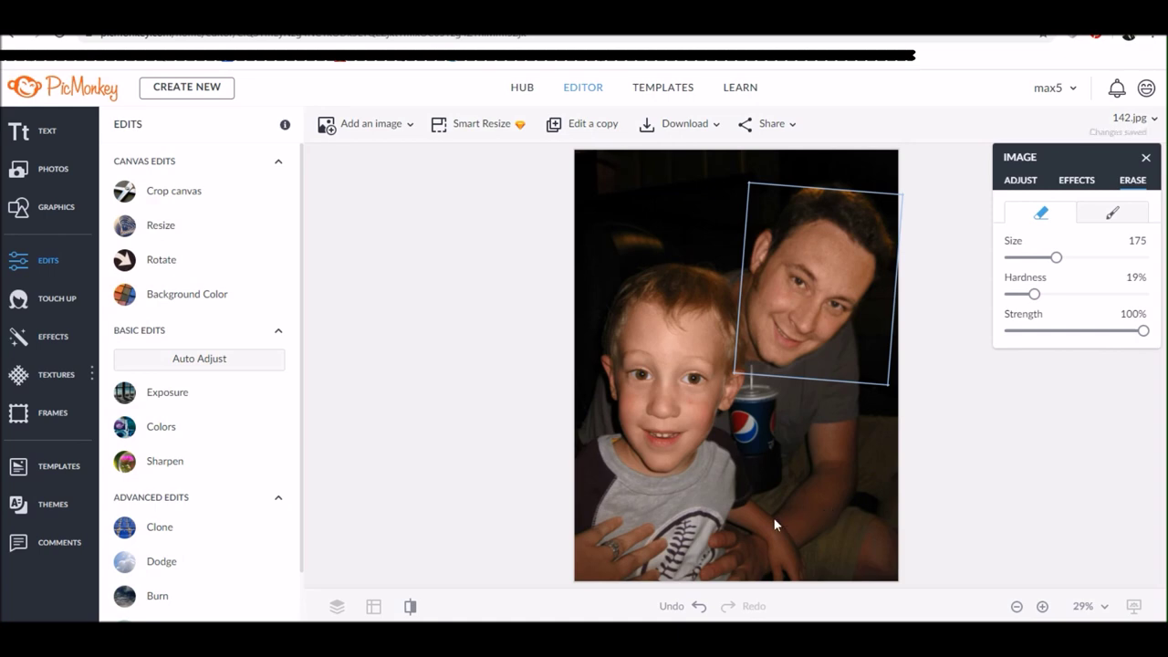
{"action": "left_click", "coordinate": [970, 470]}
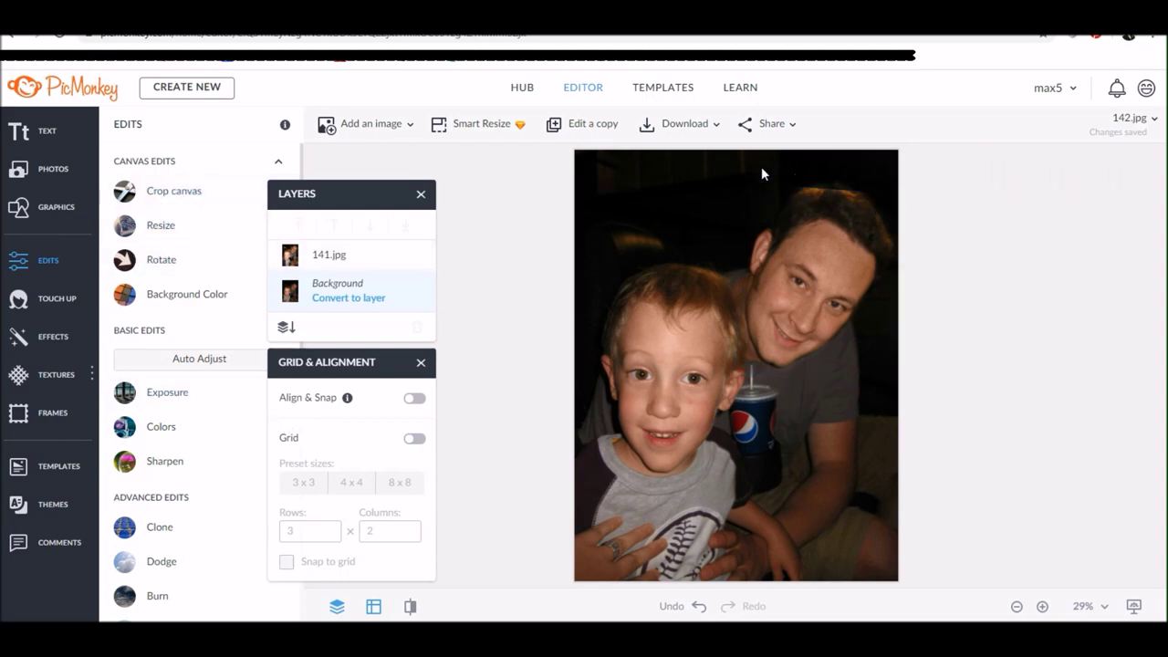
- Soften the eraser by lowering its hardness and erase the leftover edge above the man's hair
{"action": "left_click", "coordinate": [807, 235]}
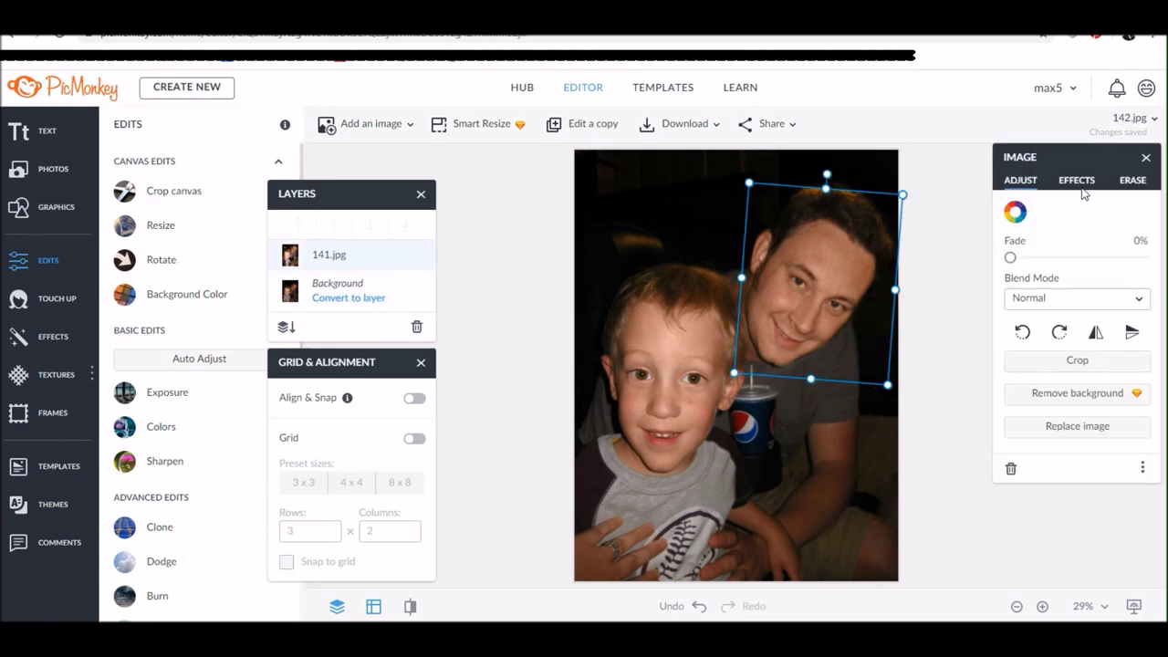
{"action": "left_click", "coordinate": [1132, 179]}
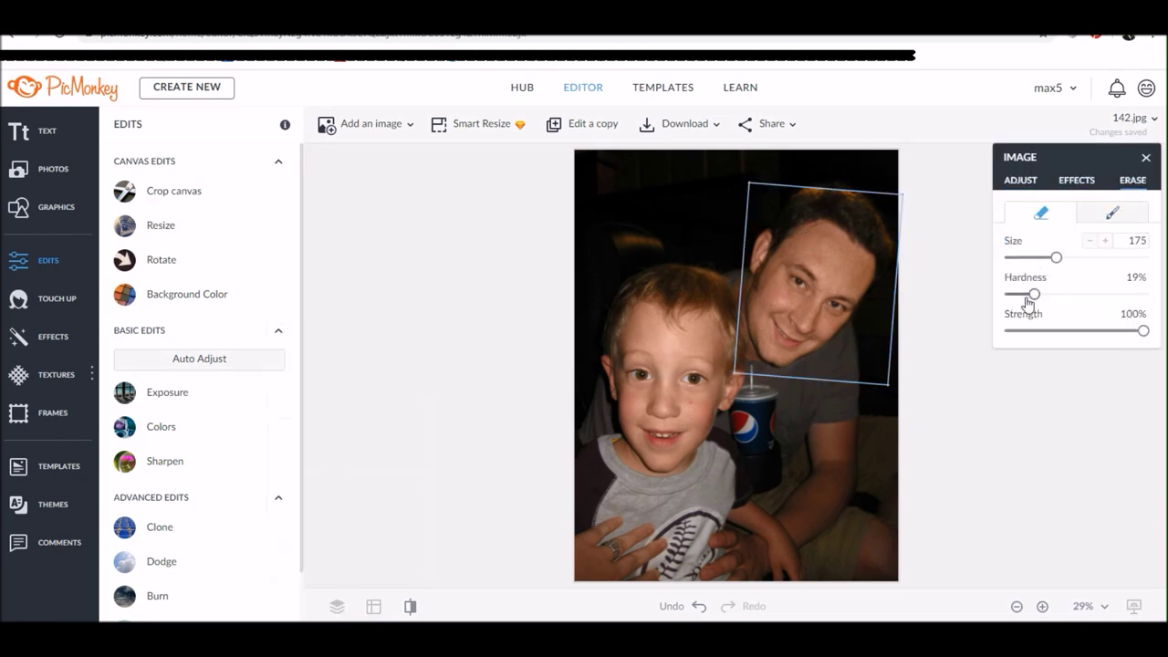
{"action": "left_click_drag", "start_coordinate": [1031, 294], "coordinate": [1022, 294]}
{"action": "mouse_move", "coordinate": [860, 180]}
{"action": "left_mouse_down"}
{"action": "mouse_move", "coordinate": [796, 180]}
{"action": "mouse_move", "coordinate": [874, 179]}
{"action": "mouse_move", "coordinate": [770, 181]}
{"action": "left_mouse_up"}
{"action": "left_click", "coordinate": [599, 308]}
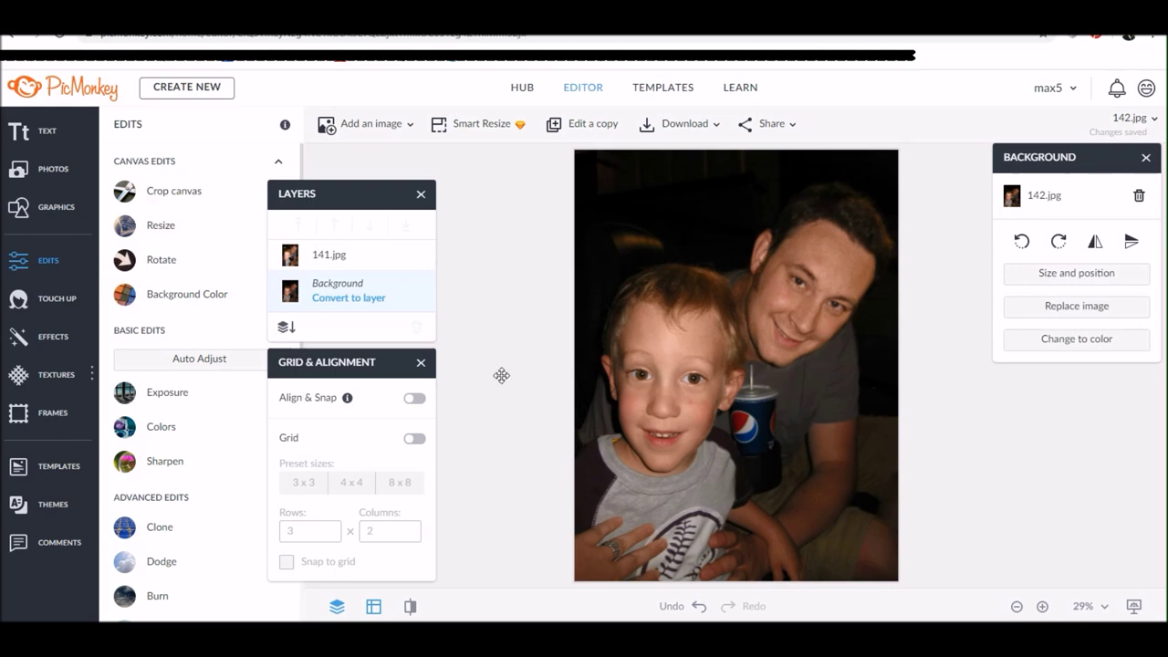
- Crop the canvas to a 1536 x 1536 px square framing the man's and the boy's faces
{"action": "left_click", "coordinate": [167, 207]}
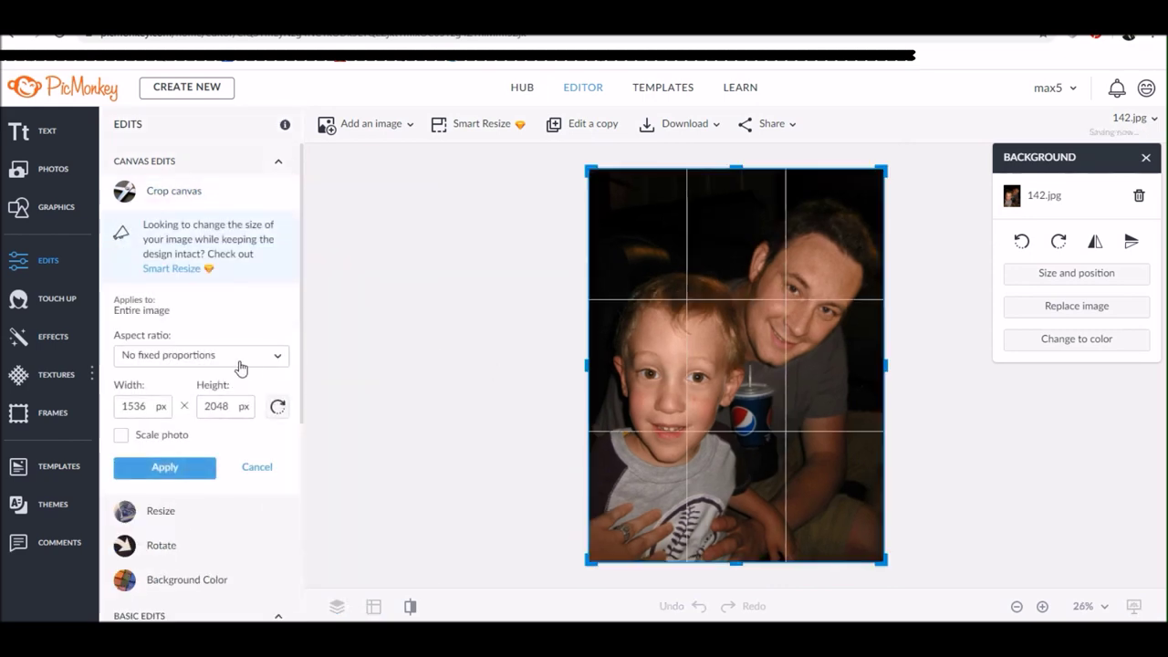
{"action": "left_click", "coordinate": [242, 365]}
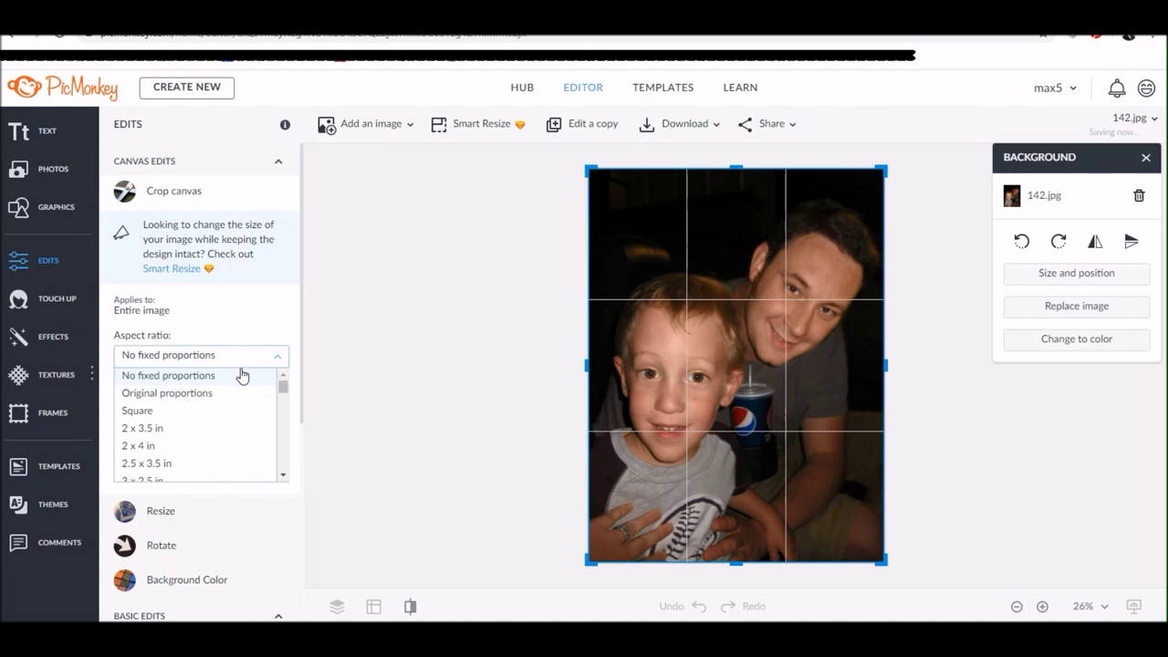
{"action": "left_click", "coordinate": [257, 356]}
{"action": "left_click_drag", "start_coordinate": [741, 165], "coordinate": [744, 209]}
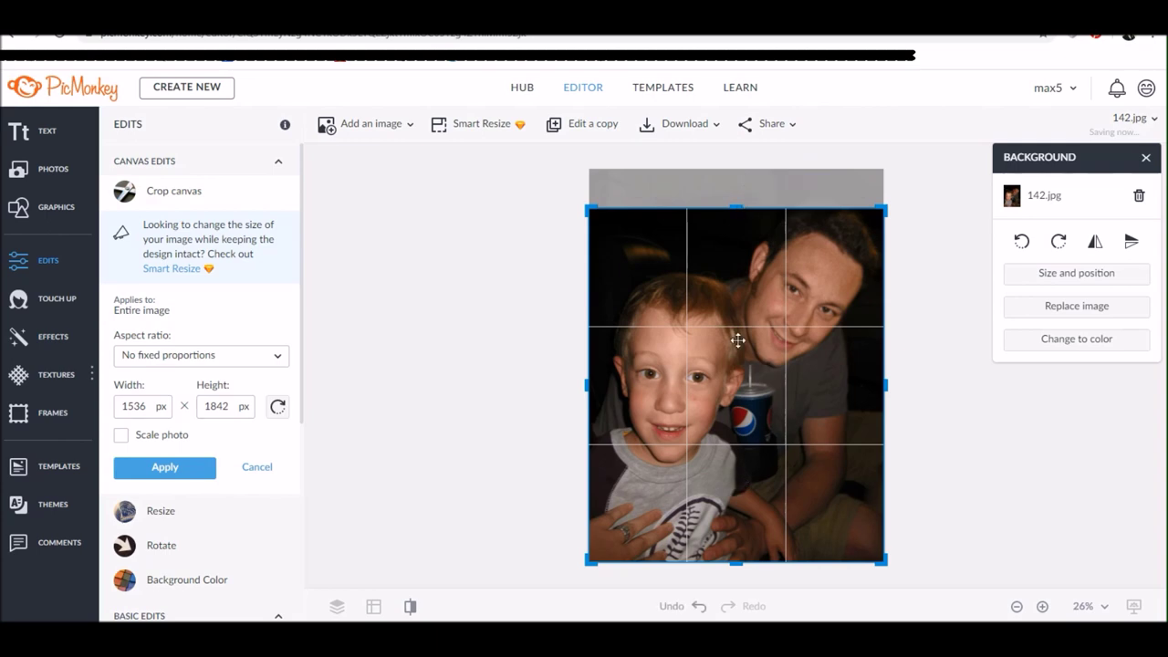
{"action": "left_click_drag", "start_coordinate": [734, 562], "coordinate": [735, 535]}
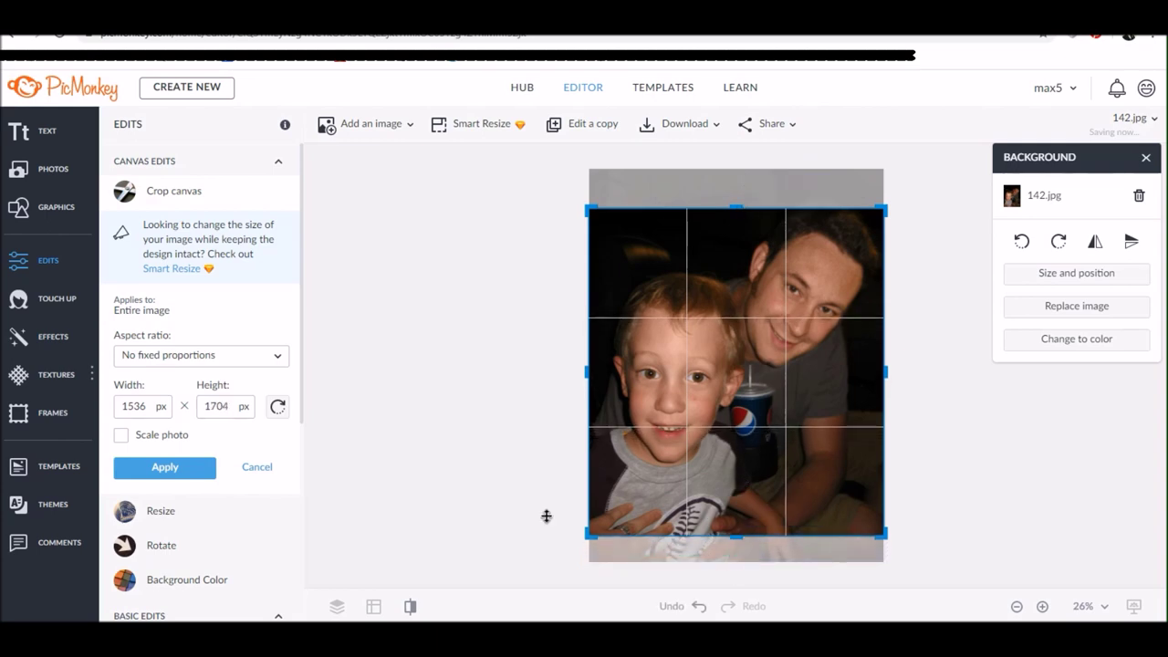
{"action": "left_click", "coordinate": [248, 358]}
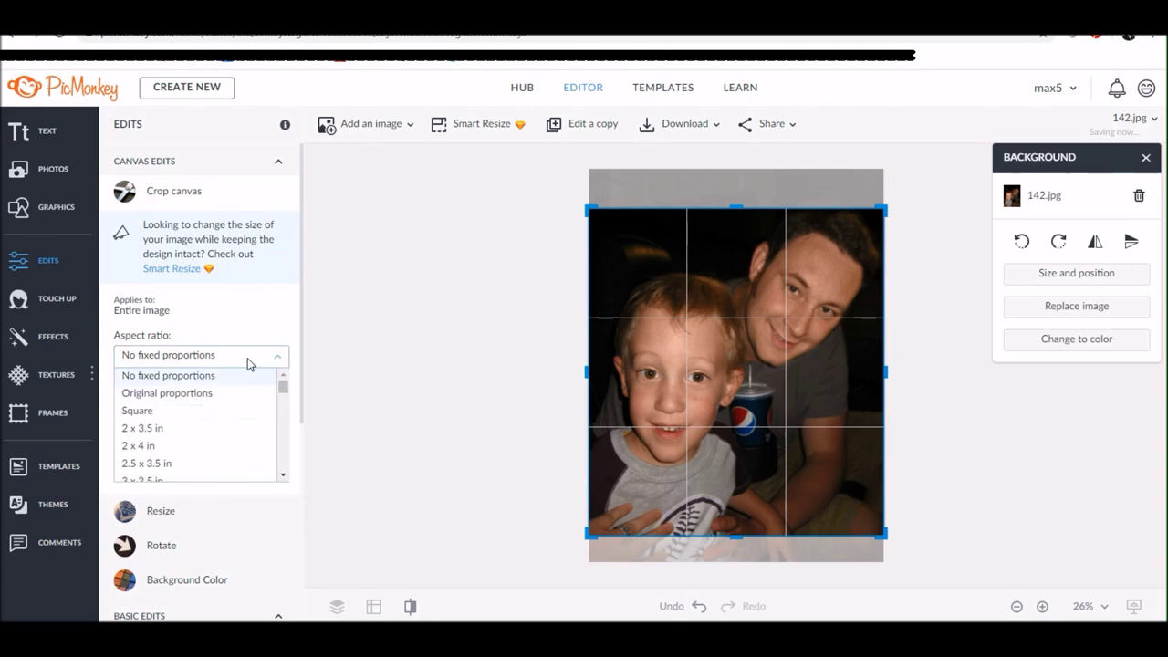
{"action": "left_click", "coordinate": [227, 412]}
{"action": "left_click_drag", "start_coordinate": [726, 406], "coordinate": [726, 393]}
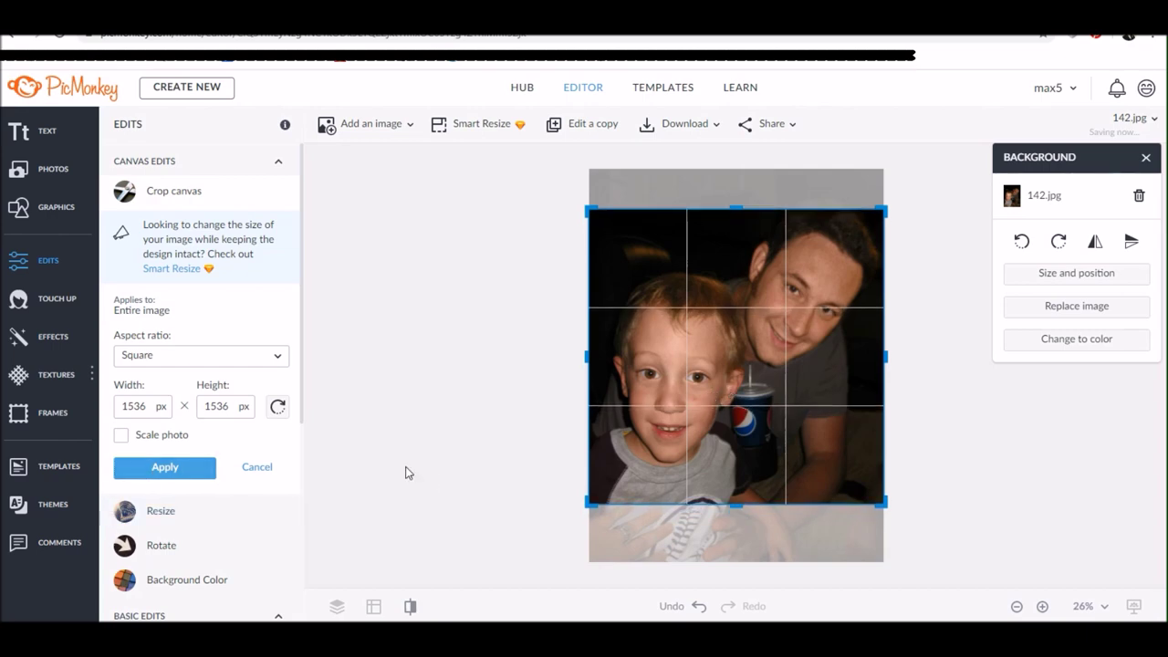
{"action": "left_click", "coordinate": [196, 469]}
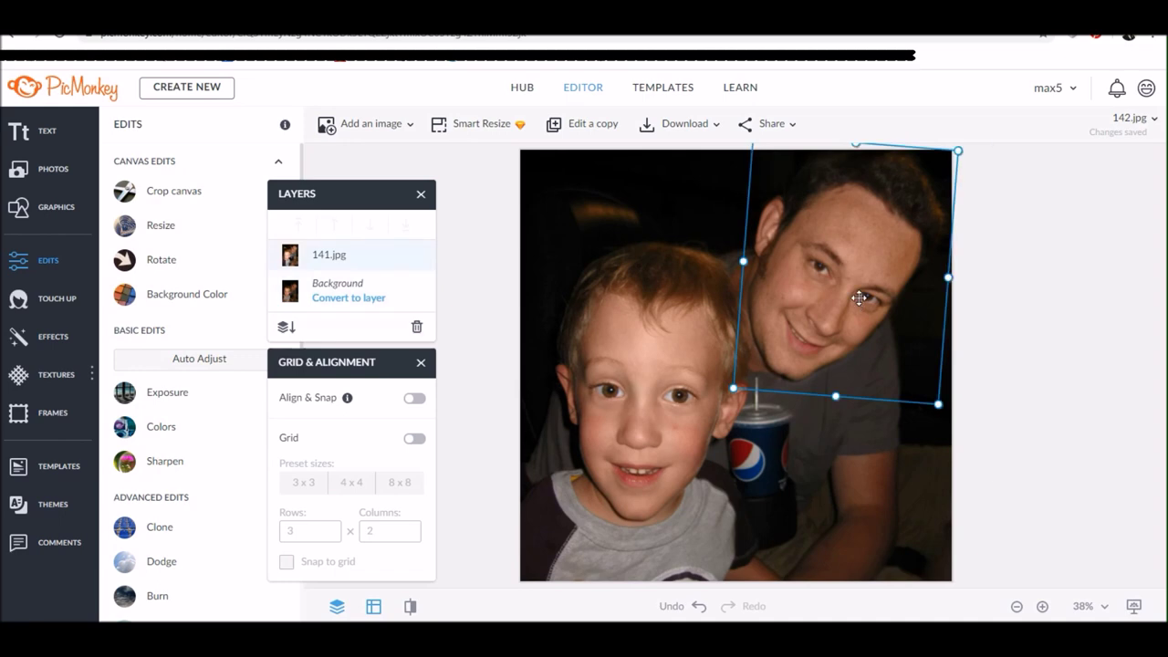
- Flatten the pasted head into the background image and move the floating layer and grid palettes clear of the edit list
{"action": "left_click", "coordinate": [859, 297]}
{"action": "left_click", "coordinate": [995, 517]}
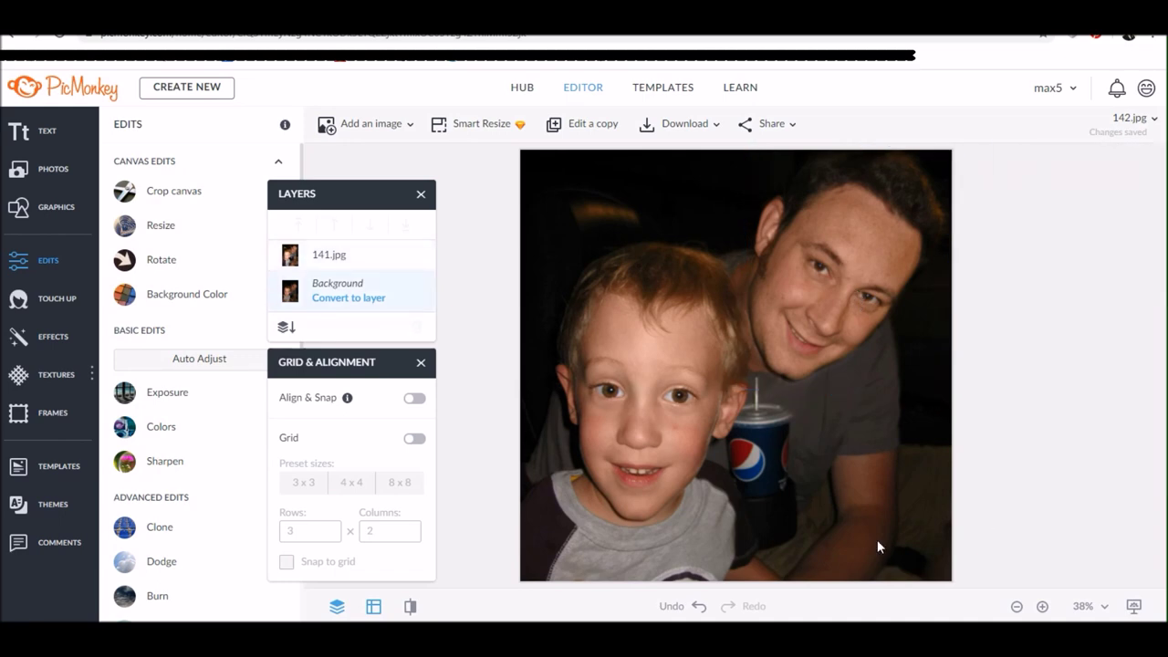
{"action": "key", "text": "super+c"}
{"action": "left_click_drag", "start_coordinate": [348, 206], "coordinate": [397, 173]}
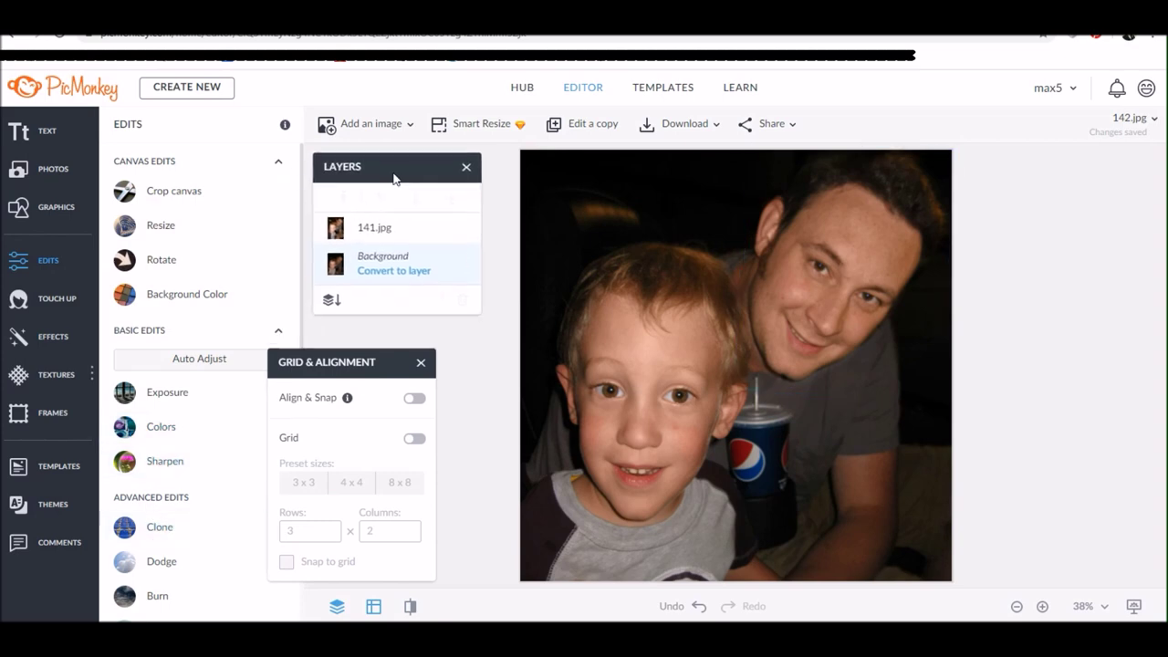
{"action": "left_click", "coordinate": [337, 298]}
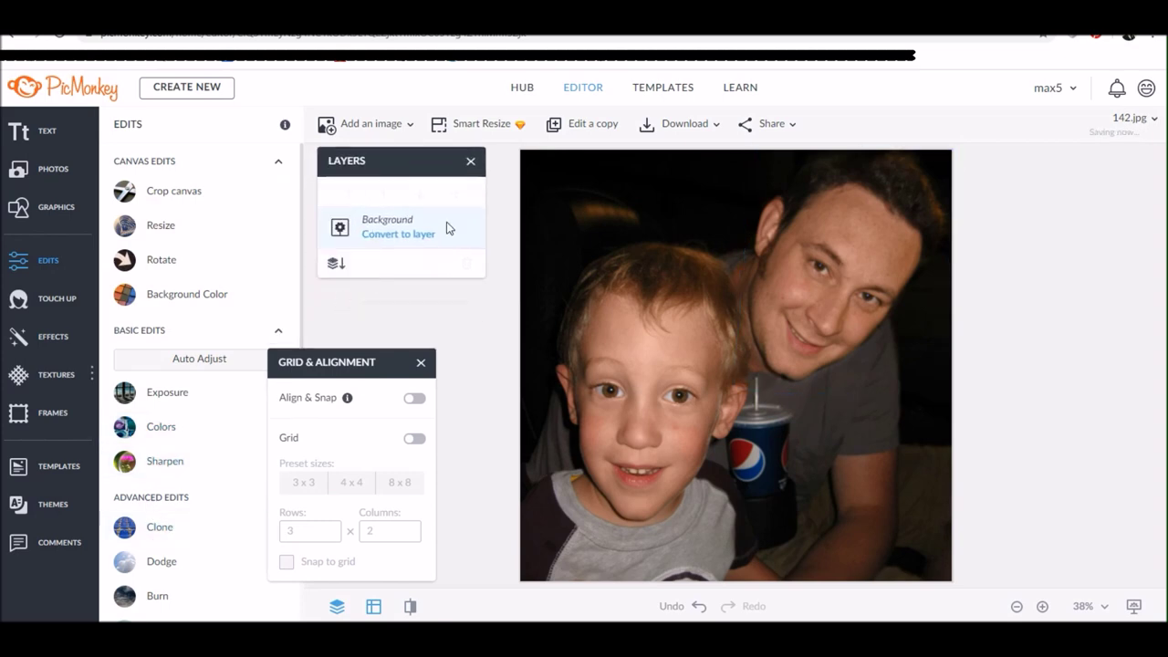
{"action": "left_click", "coordinate": [855, 311]}
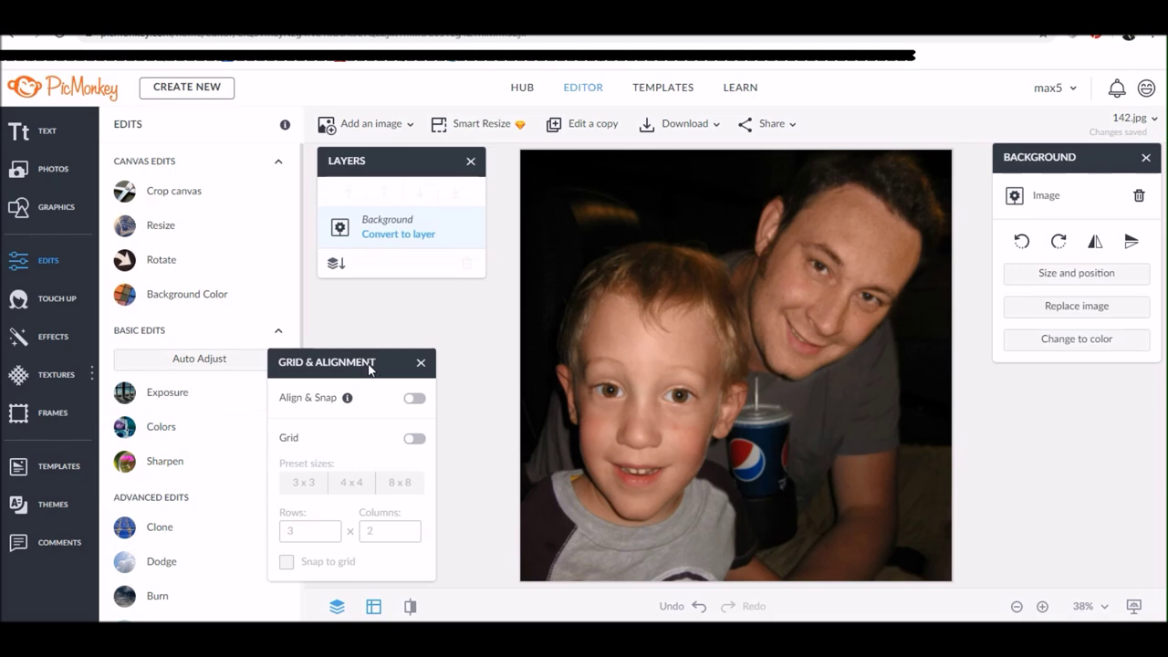
{"action": "left_click_drag", "start_coordinate": [370, 368], "coordinate": [433, 355]}
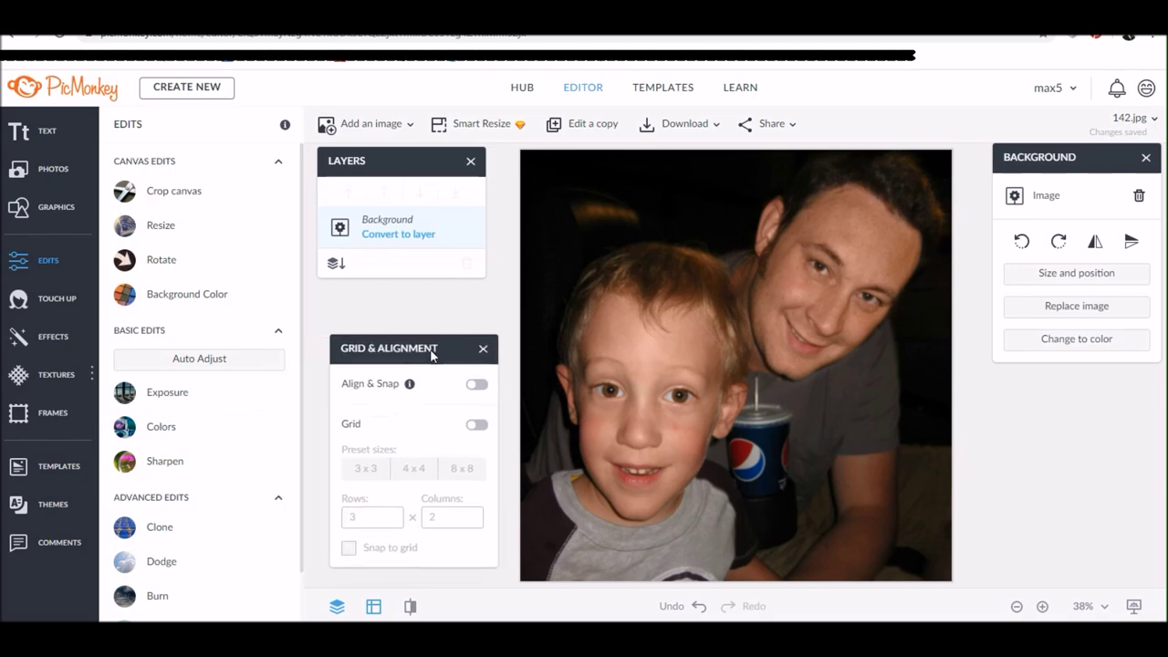
- Apply the Black and White effect to the flattened background image
{"action": "left_click", "coordinate": [50, 330]}
{"action": "left_click_drag", "start_coordinate": [301, 222], "coordinate": [303, 337]}
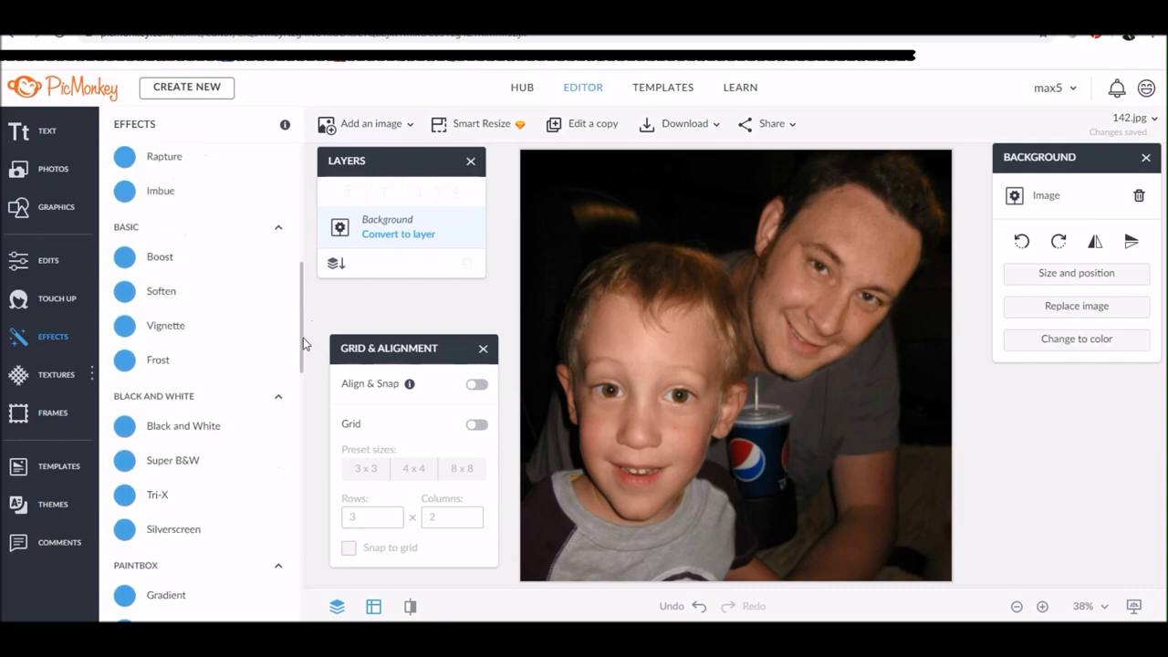
{"action": "left_click", "coordinate": [200, 434]}
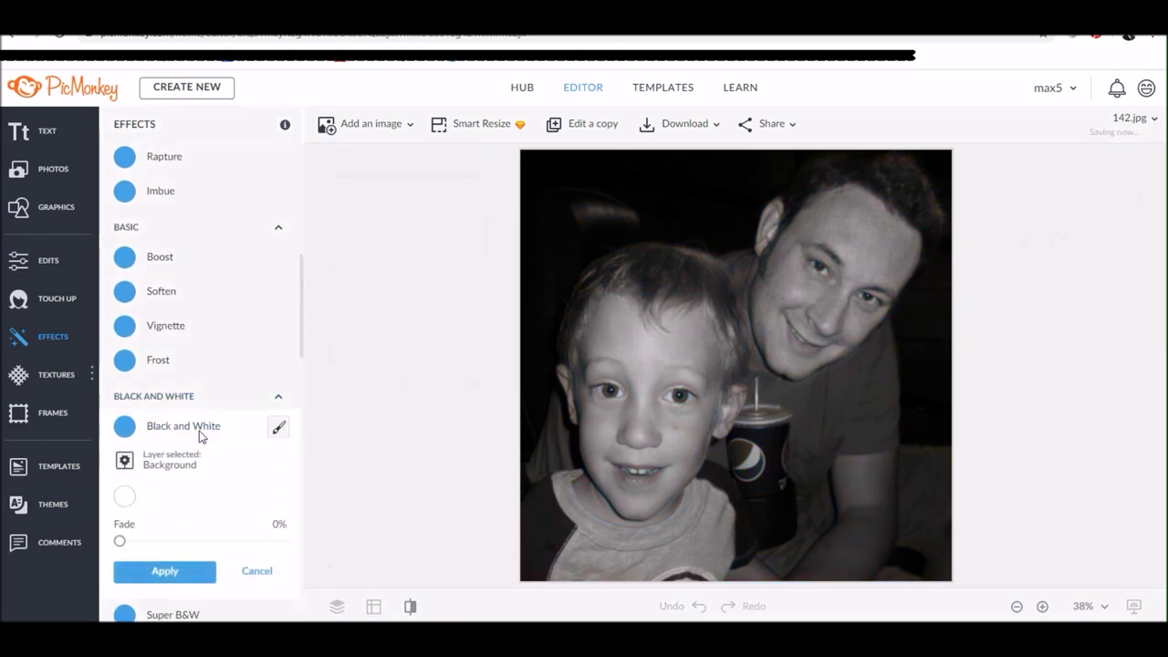
{"action": "left_click", "coordinate": [165, 572]}
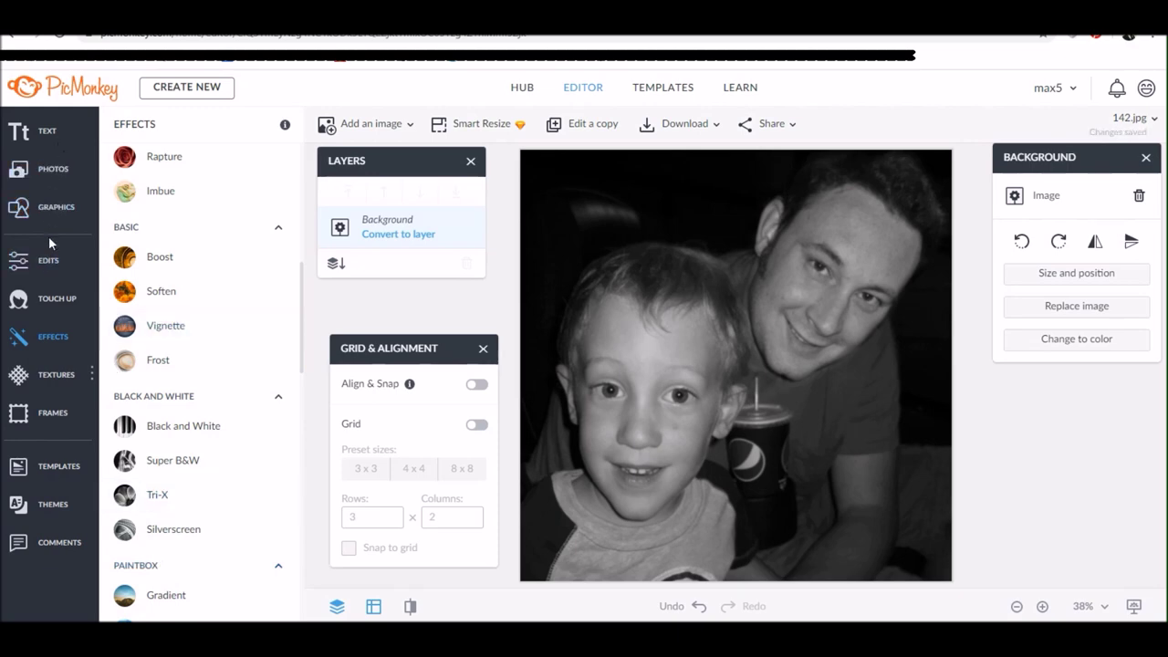
- Brighten the photo's highlights with a Levels adjustment on the RGB channel by lowering the white input point slightly
{"action": "left_click", "coordinate": [49, 264]}
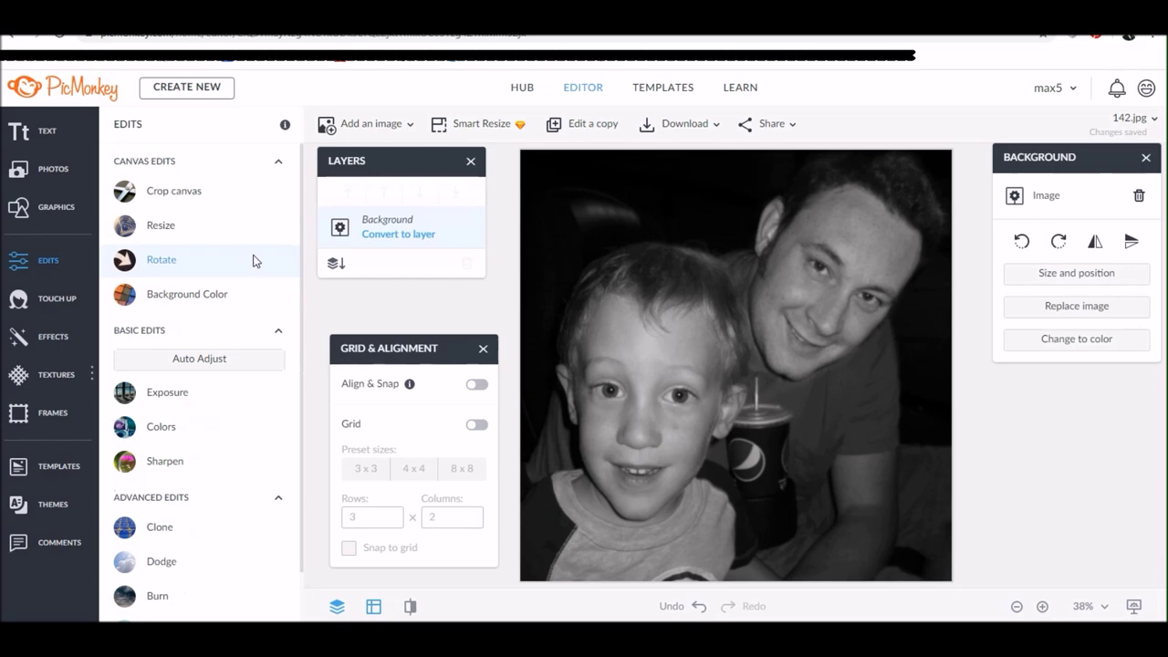
{"action": "scroll", "coordinate": [307, 333], "scroll_direction": "down", "scroll_amount": 1}
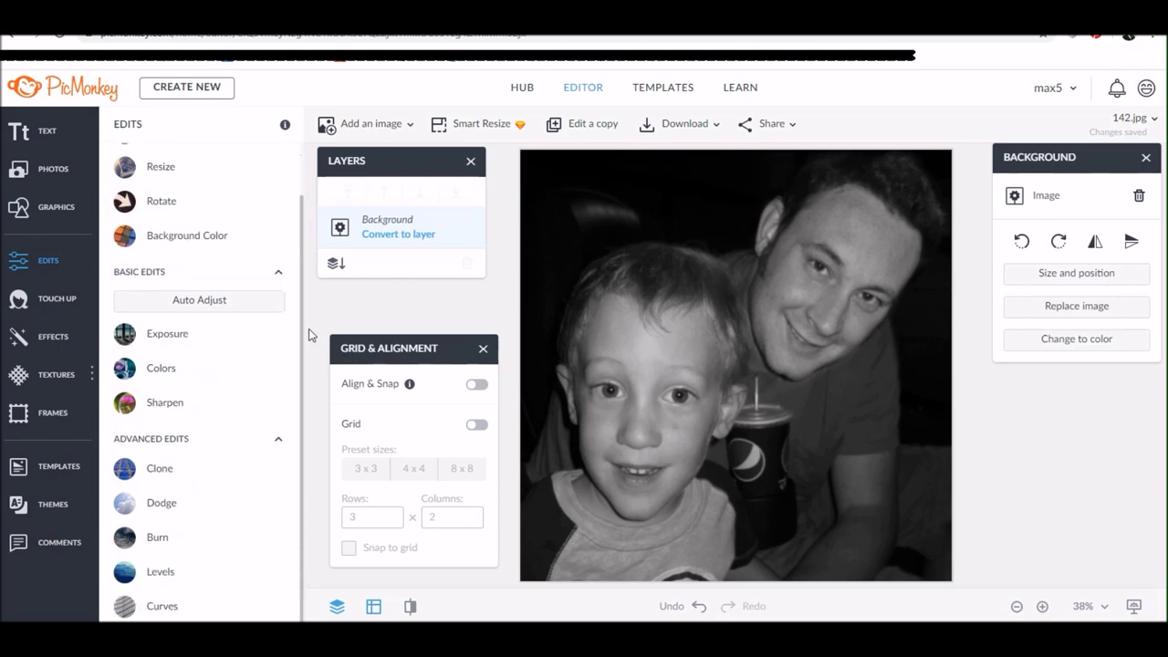
{"action": "left_click", "coordinate": [193, 569]}
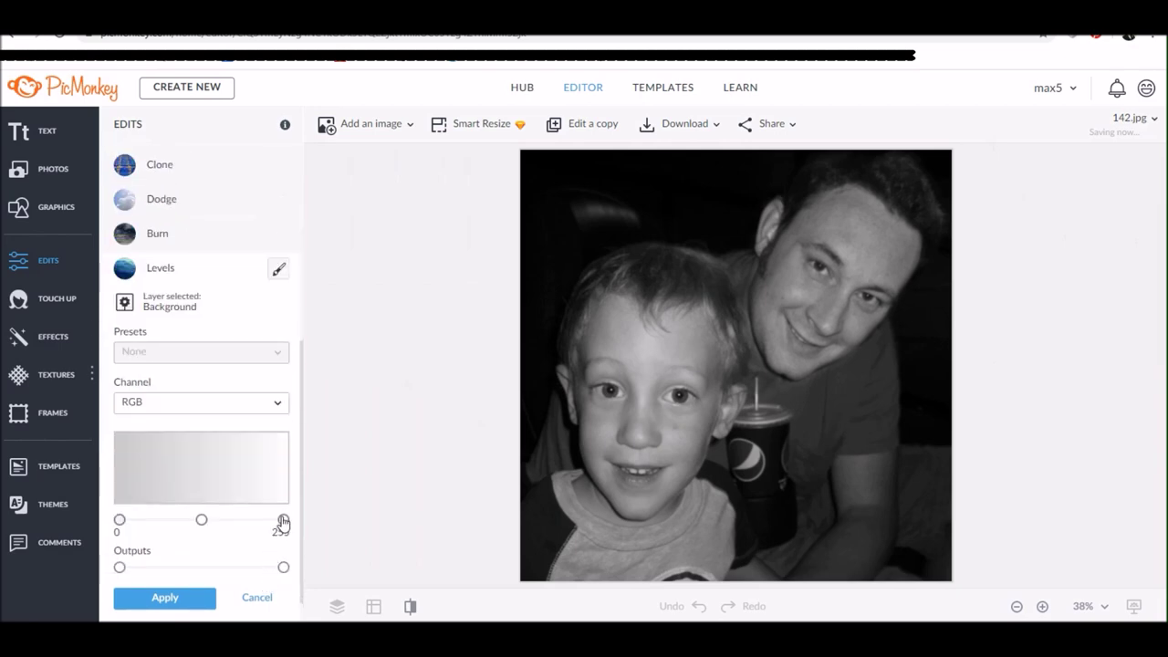
{"action": "left_click_drag", "start_coordinate": [284, 522], "coordinate": [275, 522]}
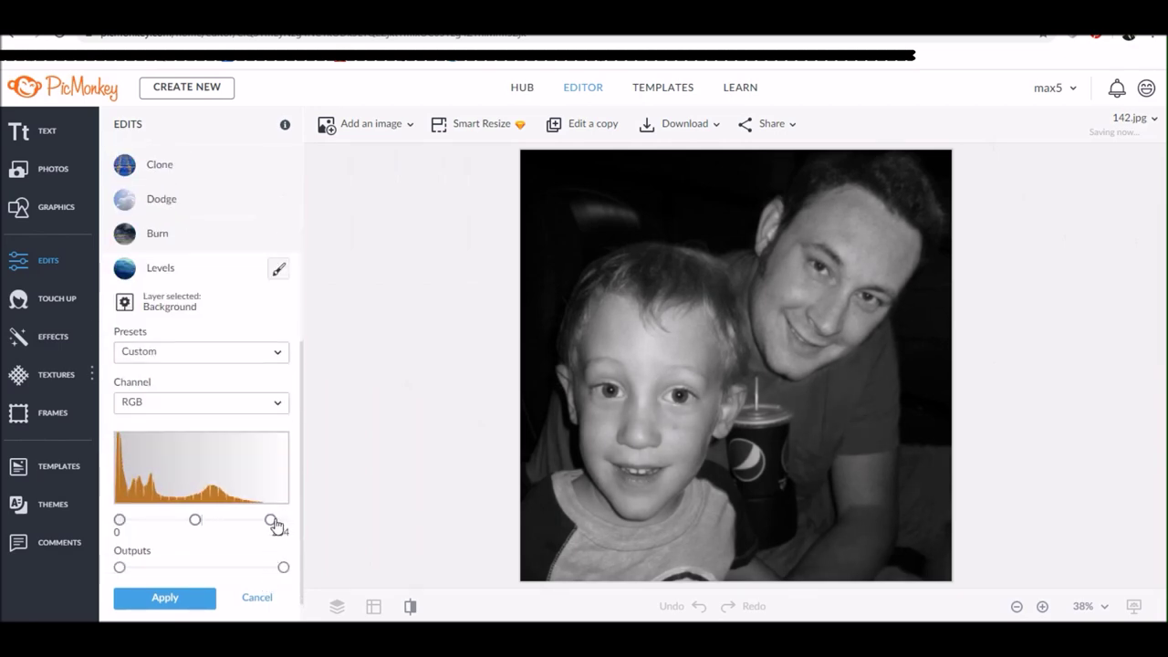
{"action": "left_click", "coordinate": [199, 599]}
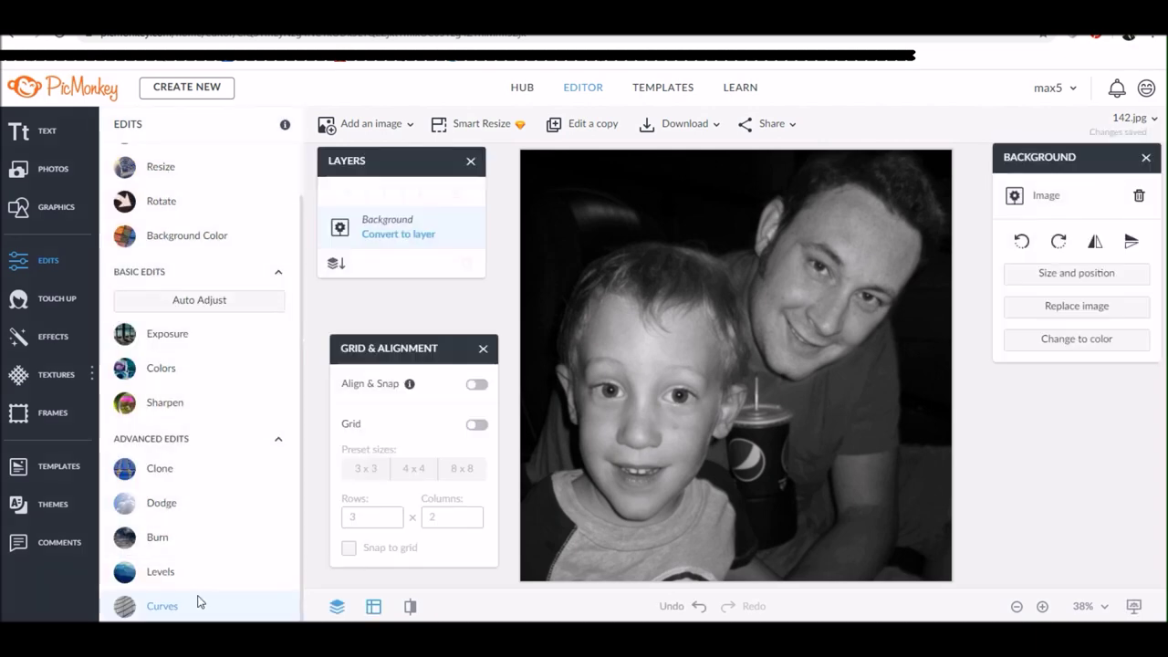
- Toggle the before-and-after comparison to check the edited photo against its earlier state
{"action": "left_click", "coordinate": [413, 607]}
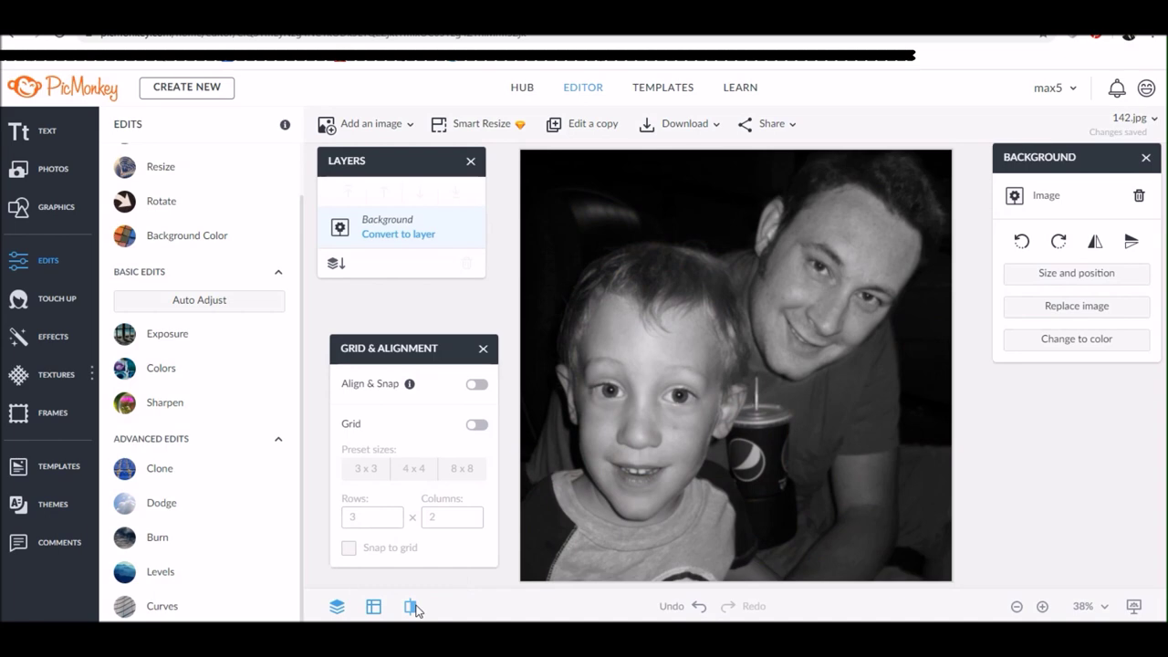
{"action": "left_click", "coordinate": [413, 607]}
{"action": "left_click", "coordinate": [412, 607]}
- Open the download options for the finished black-and-white photo
{"action": "left_click", "coordinate": [683, 125]}
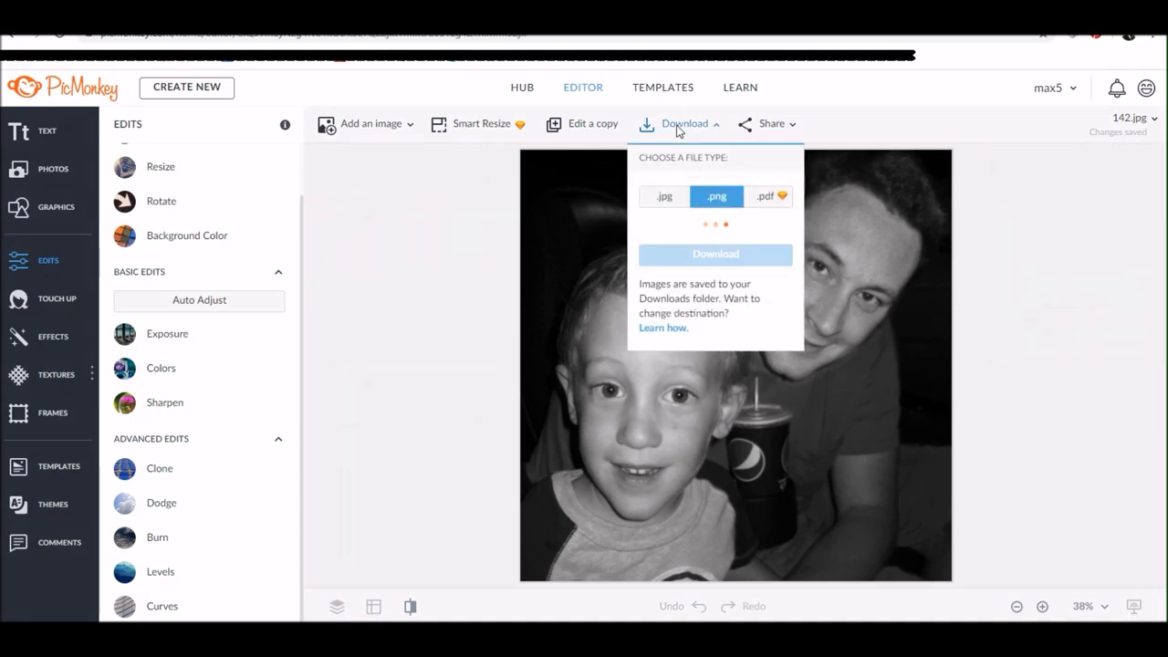